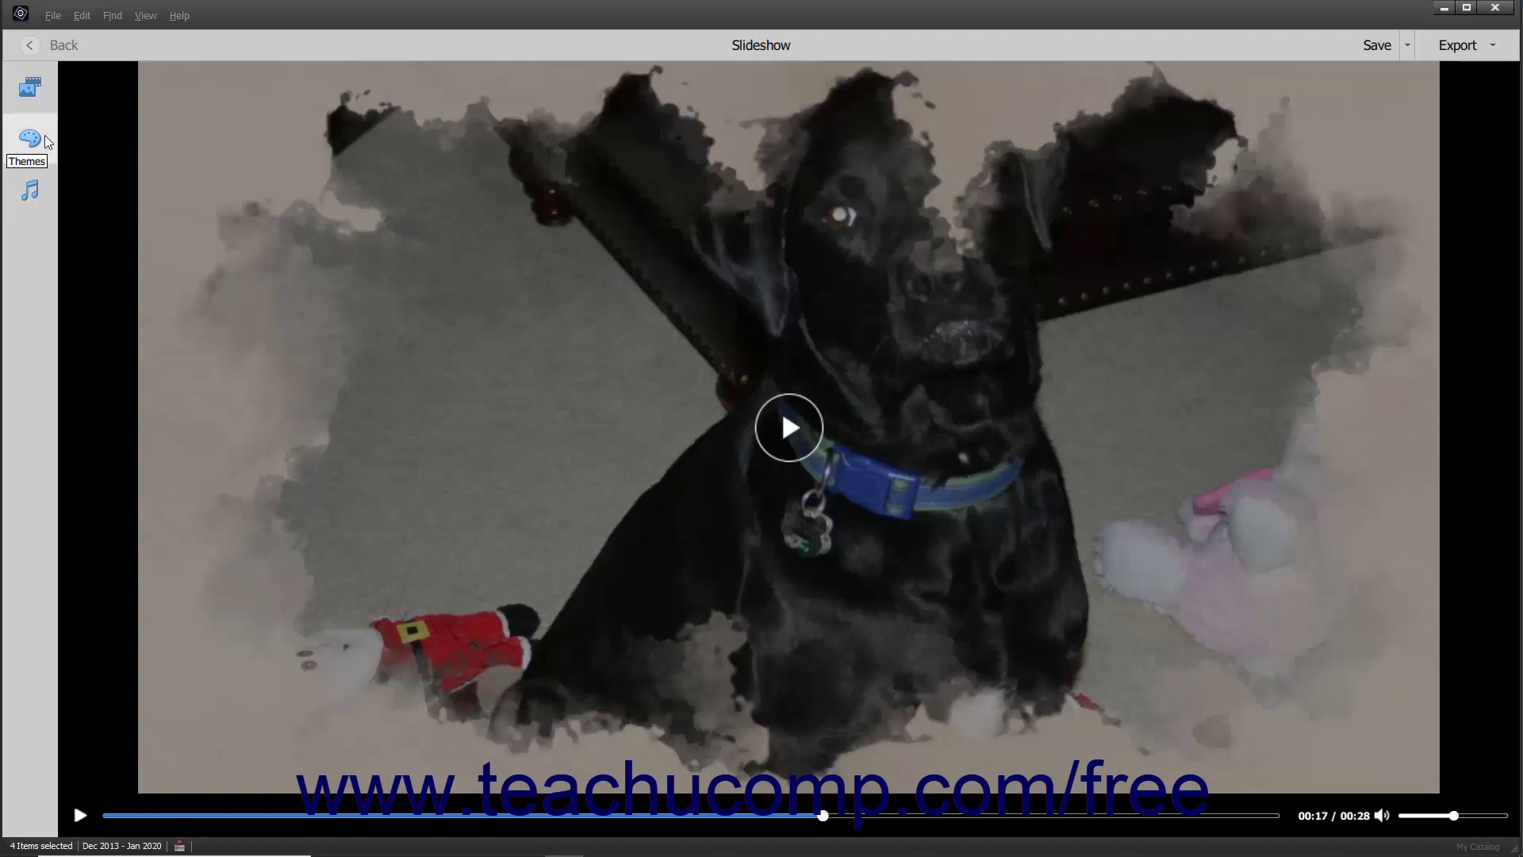
# Show the Media panel listing the Memories title slide and four dog photos.
pyautogui.click(45, 92)
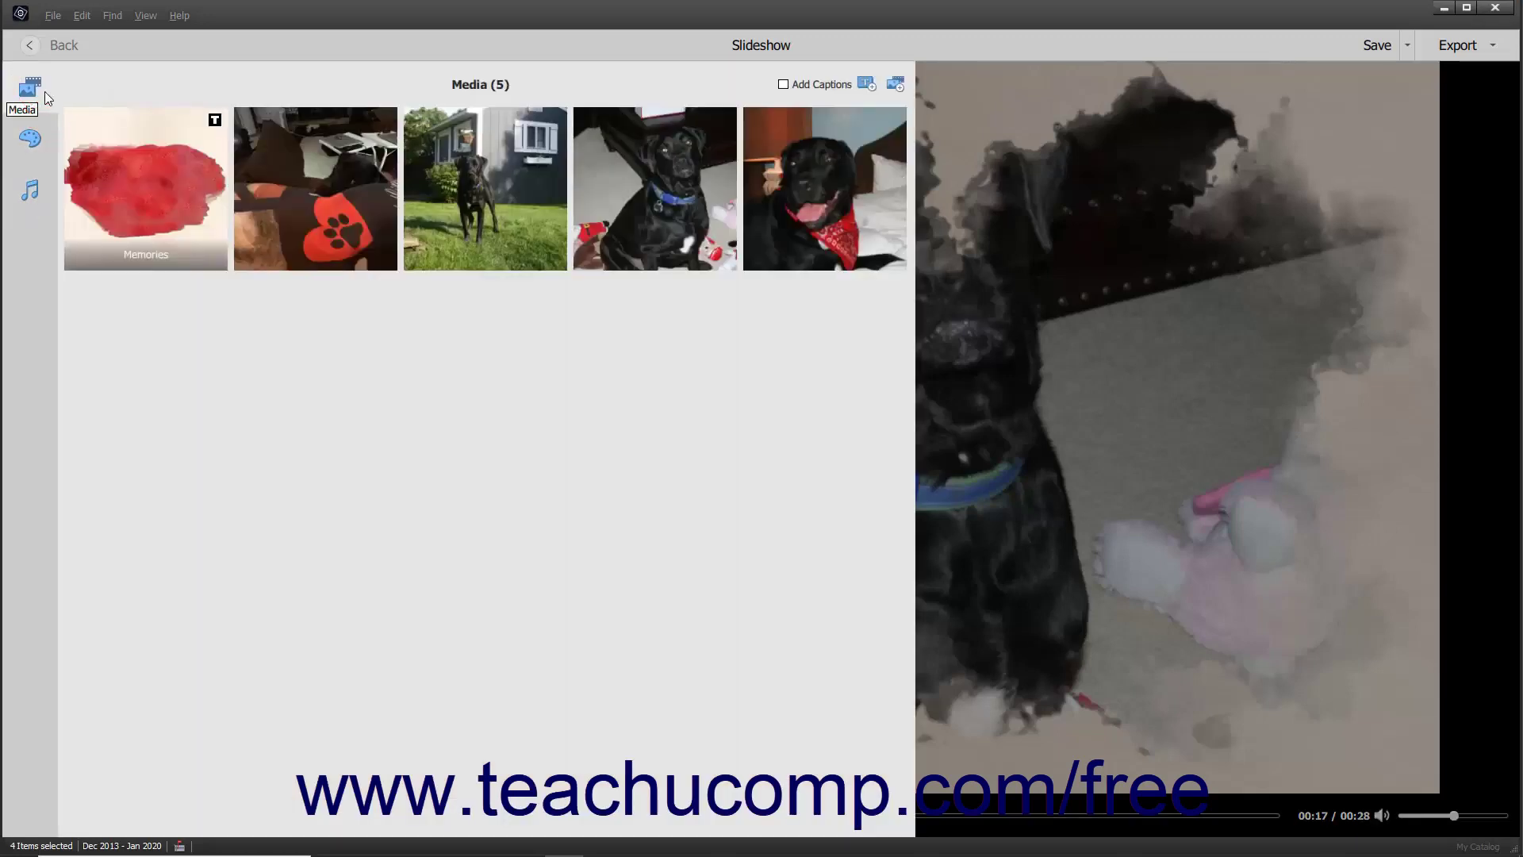
pyautogui.click(44, 92)
pyautogui.click(44, 92)
pyautogui.click(466, 211)
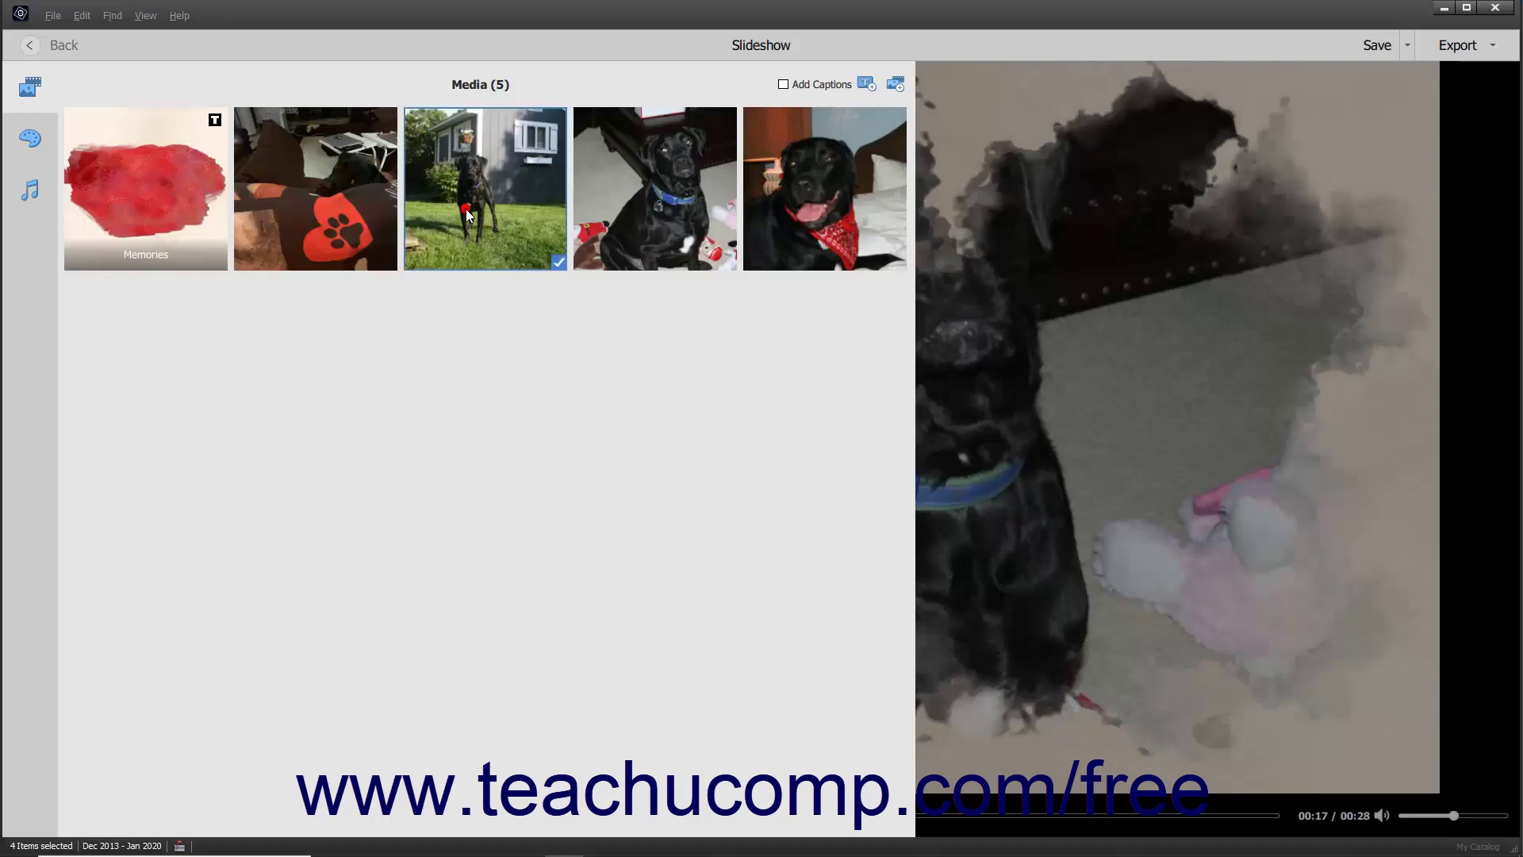
pyautogui.click(291, 193)
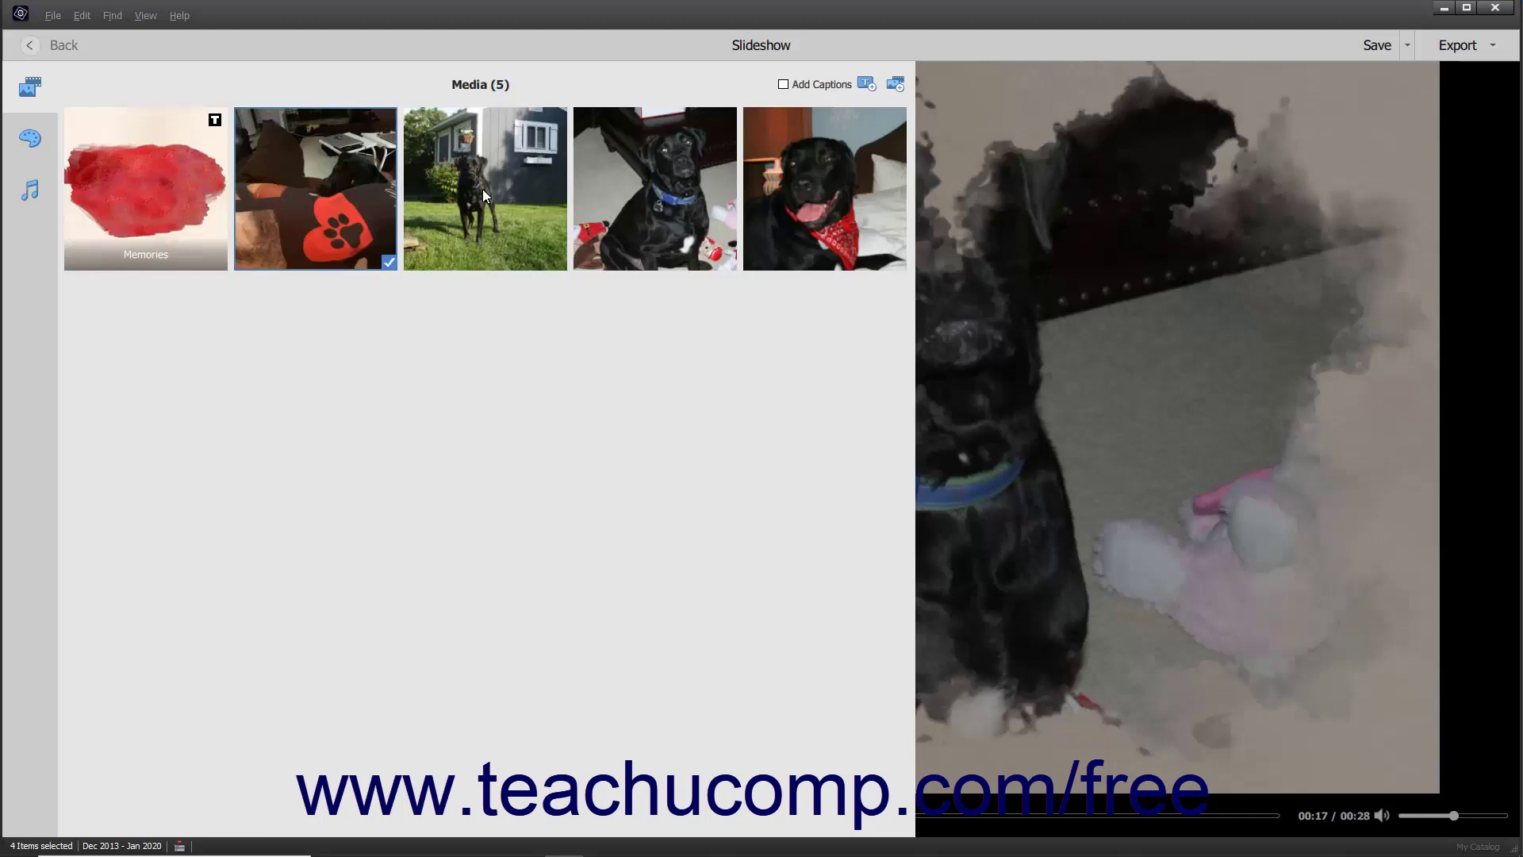
pyautogui.keyDown('ctrl'); pyautogui.click(626, 193); pyautogui.keyUp('ctrl')
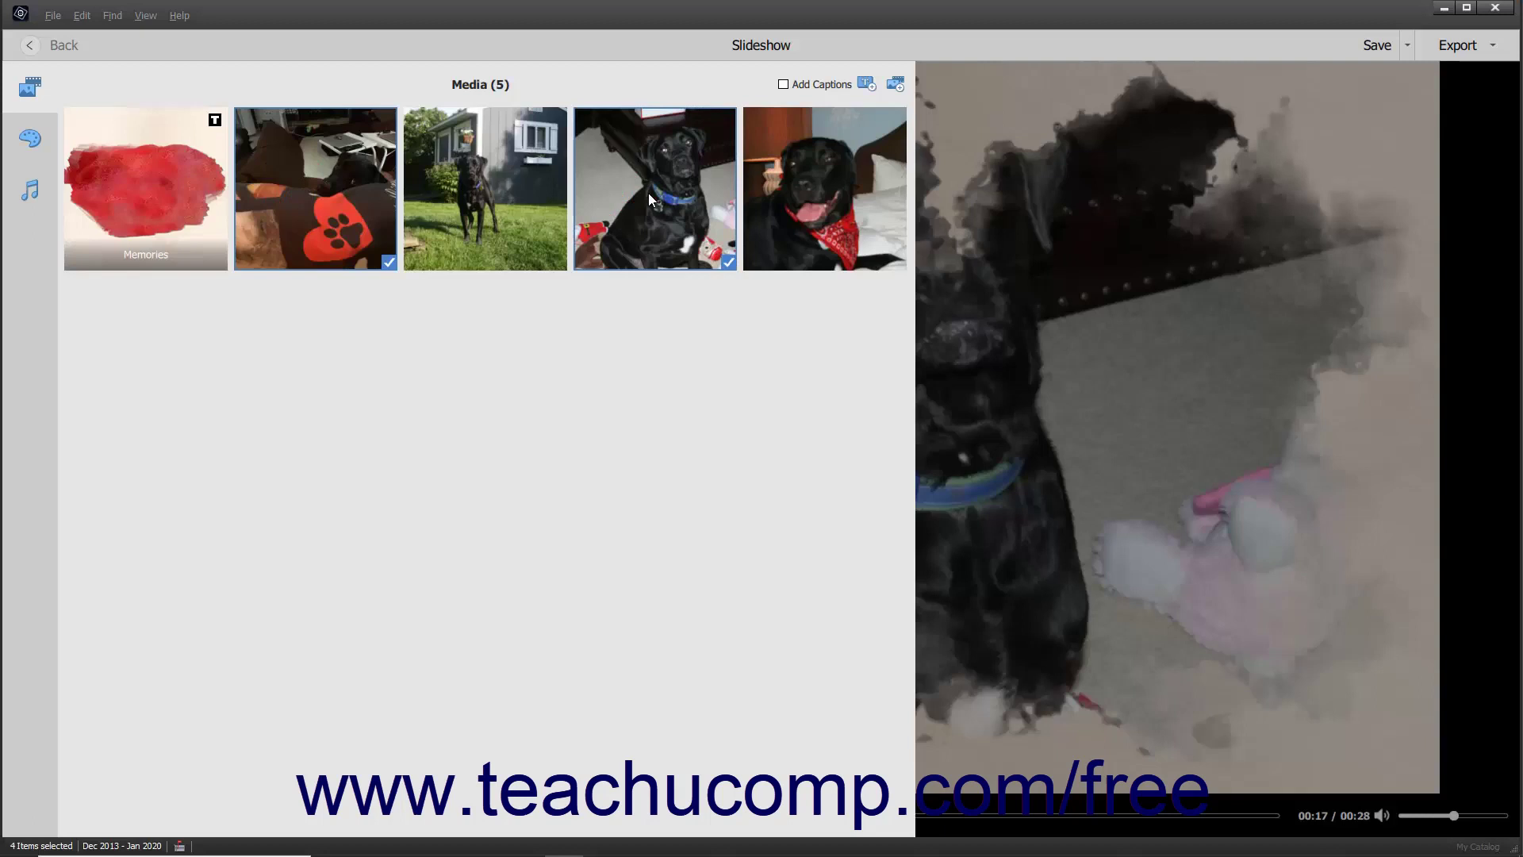
pyautogui.click(204, 212)
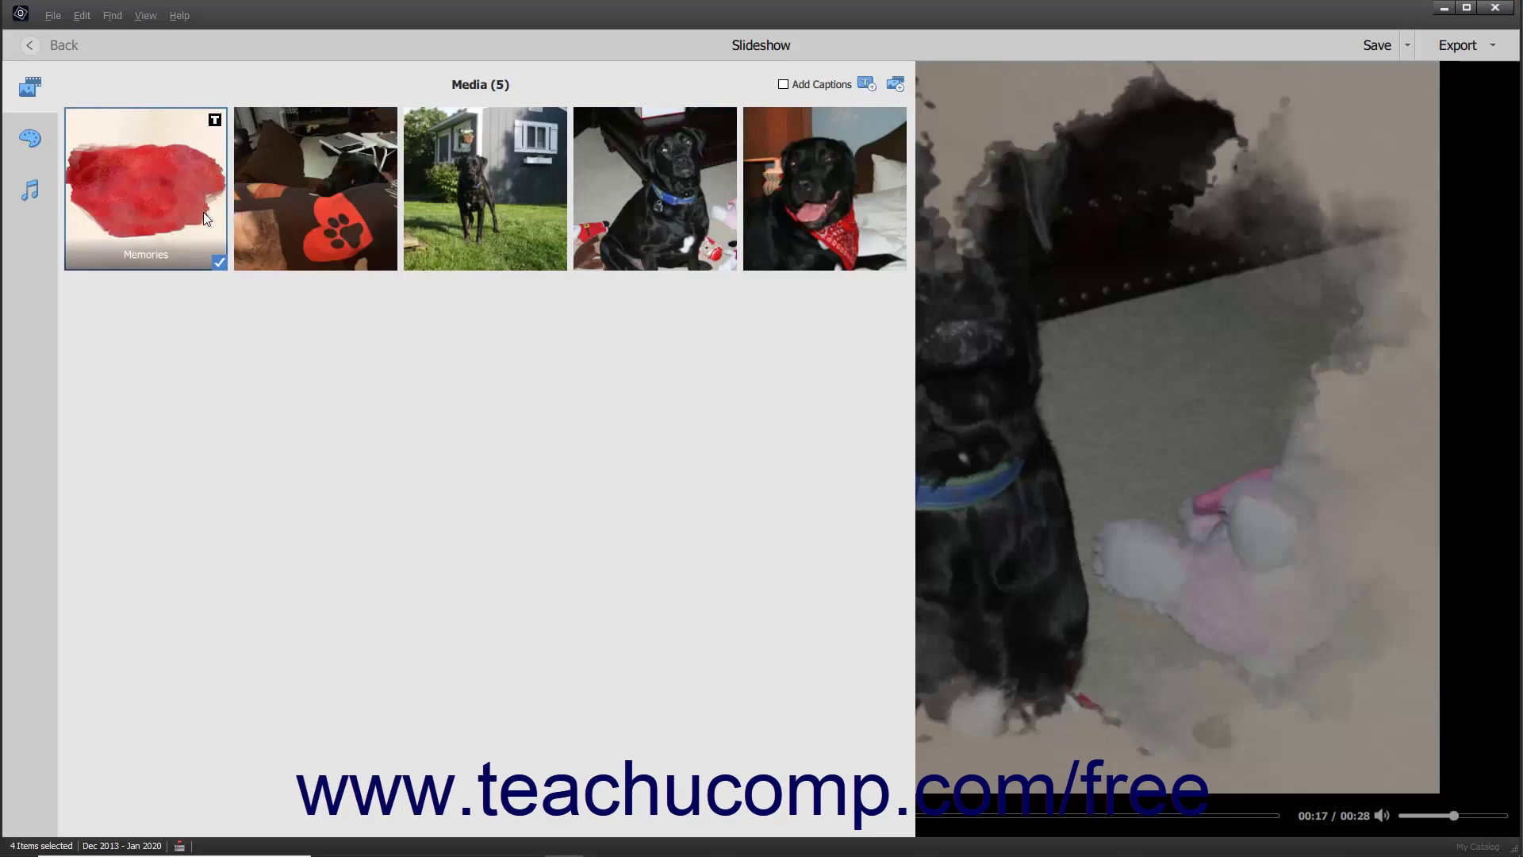
pyautogui.keyDown('shift'); pyautogui.click(782, 212); pyautogui.keyUp('shift')
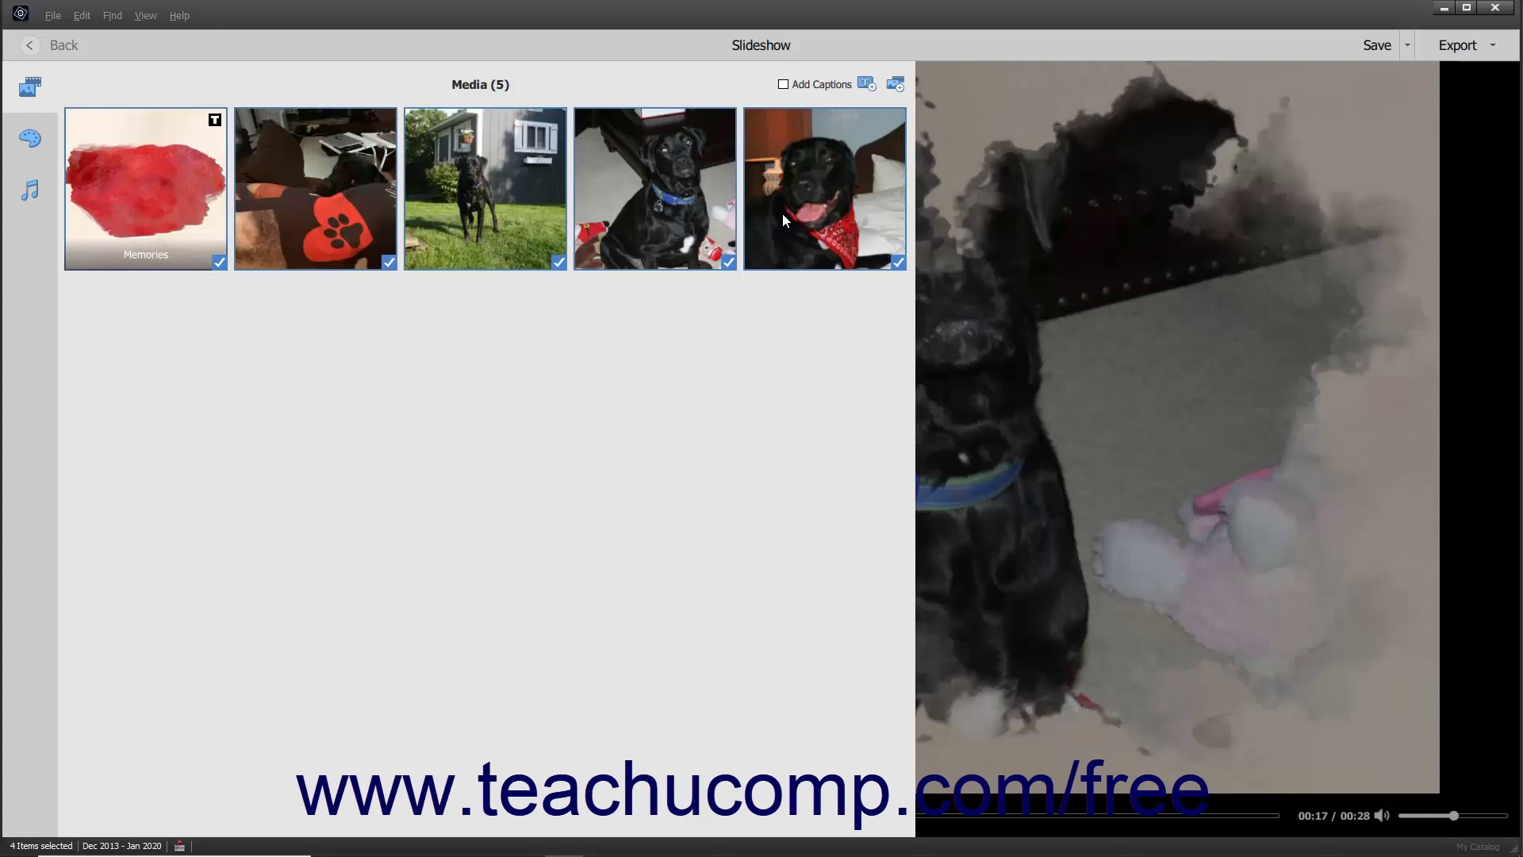
pyautogui.click(193, 220)
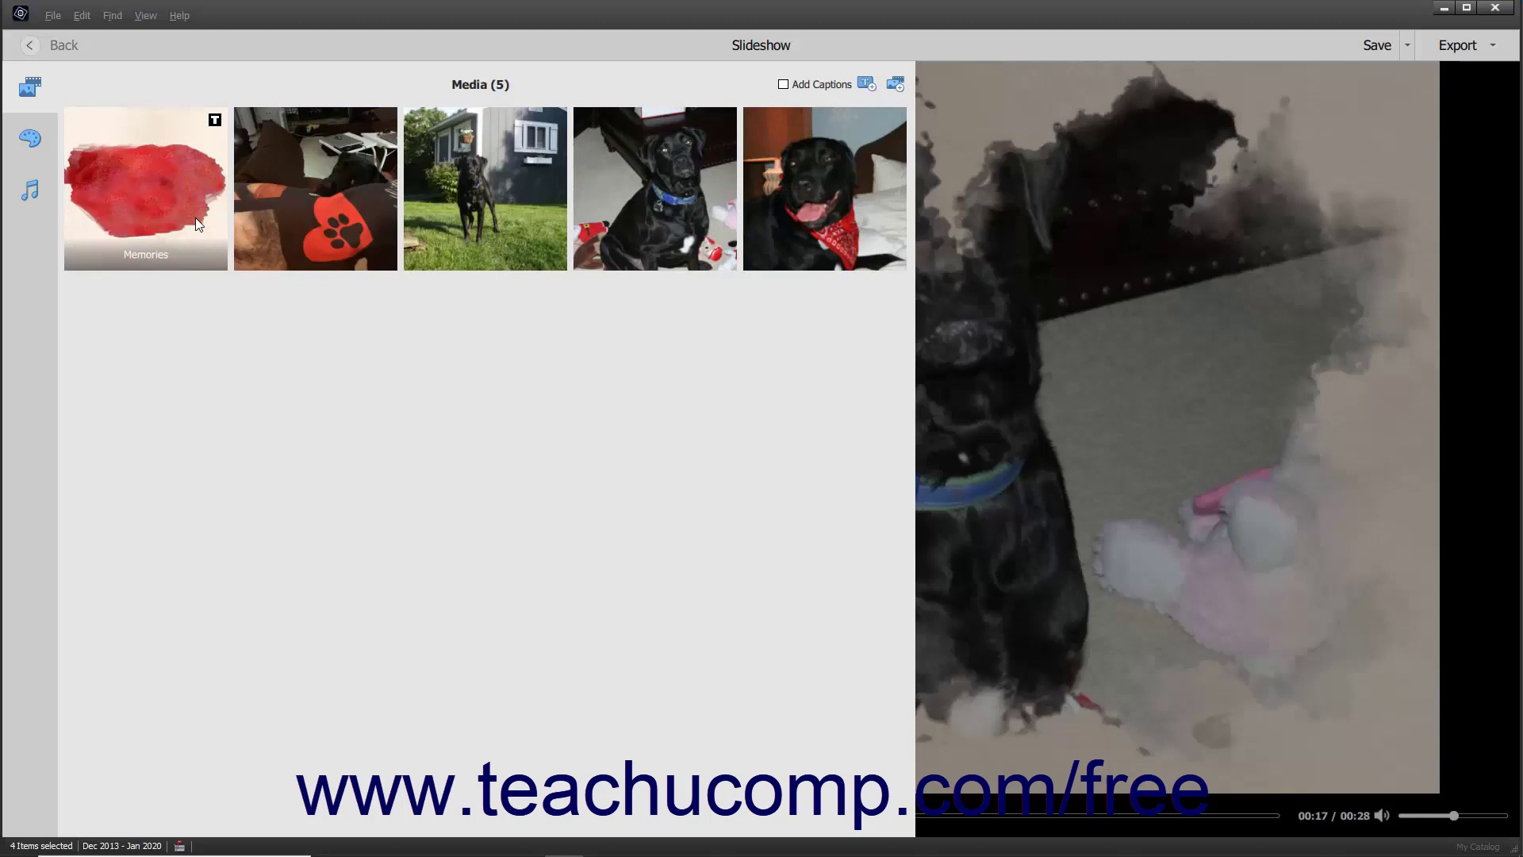
# Move the paw-print dog photo after the lawn photo, into third place.
pyautogui.click(315, 208)
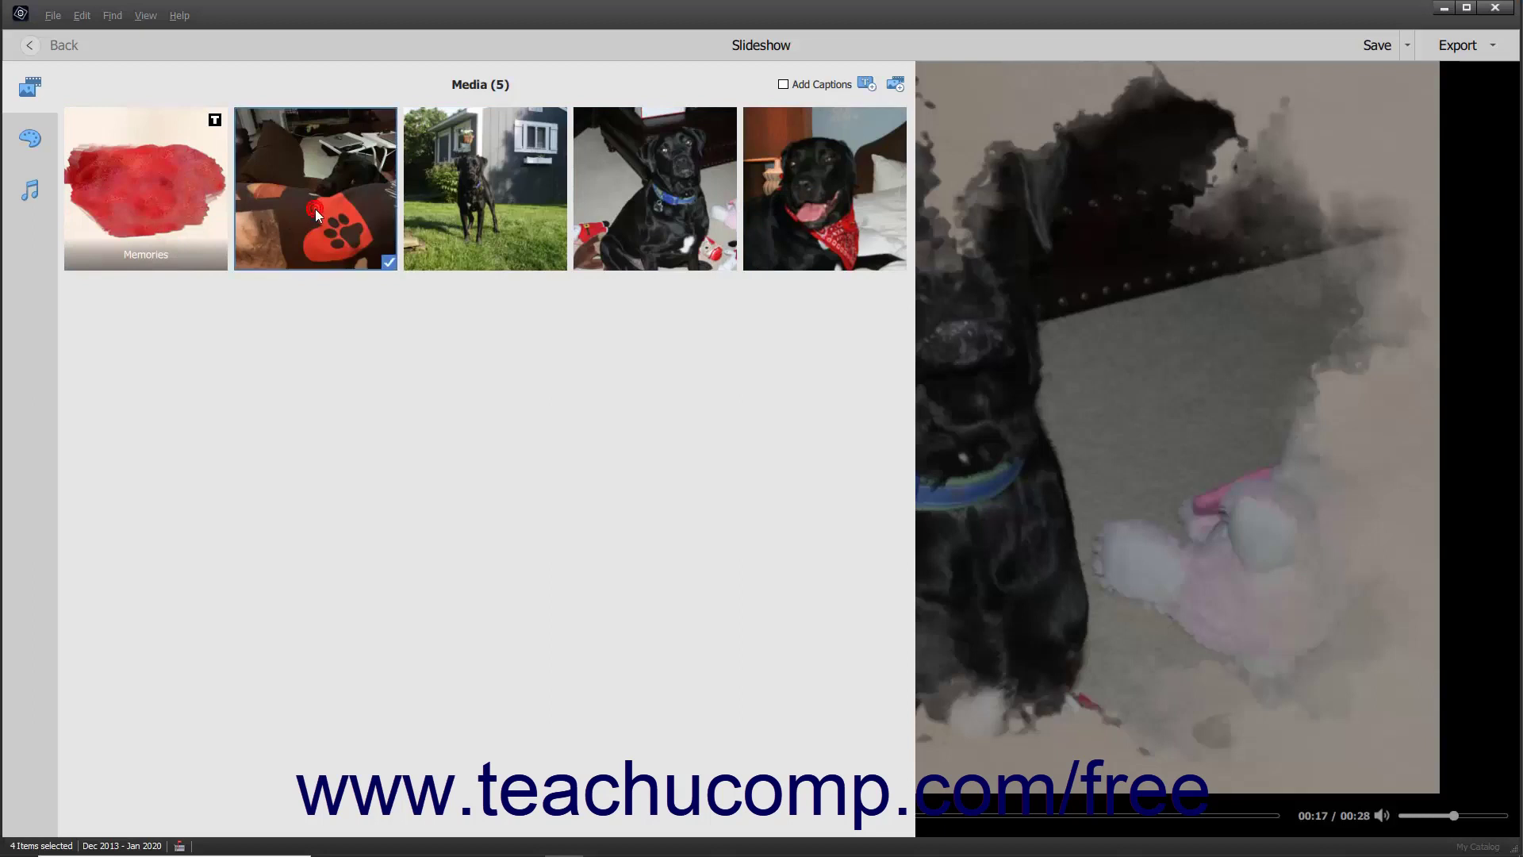
pyautogui.moveTo(316, 208); pyautogui.dragTo(580, 223)
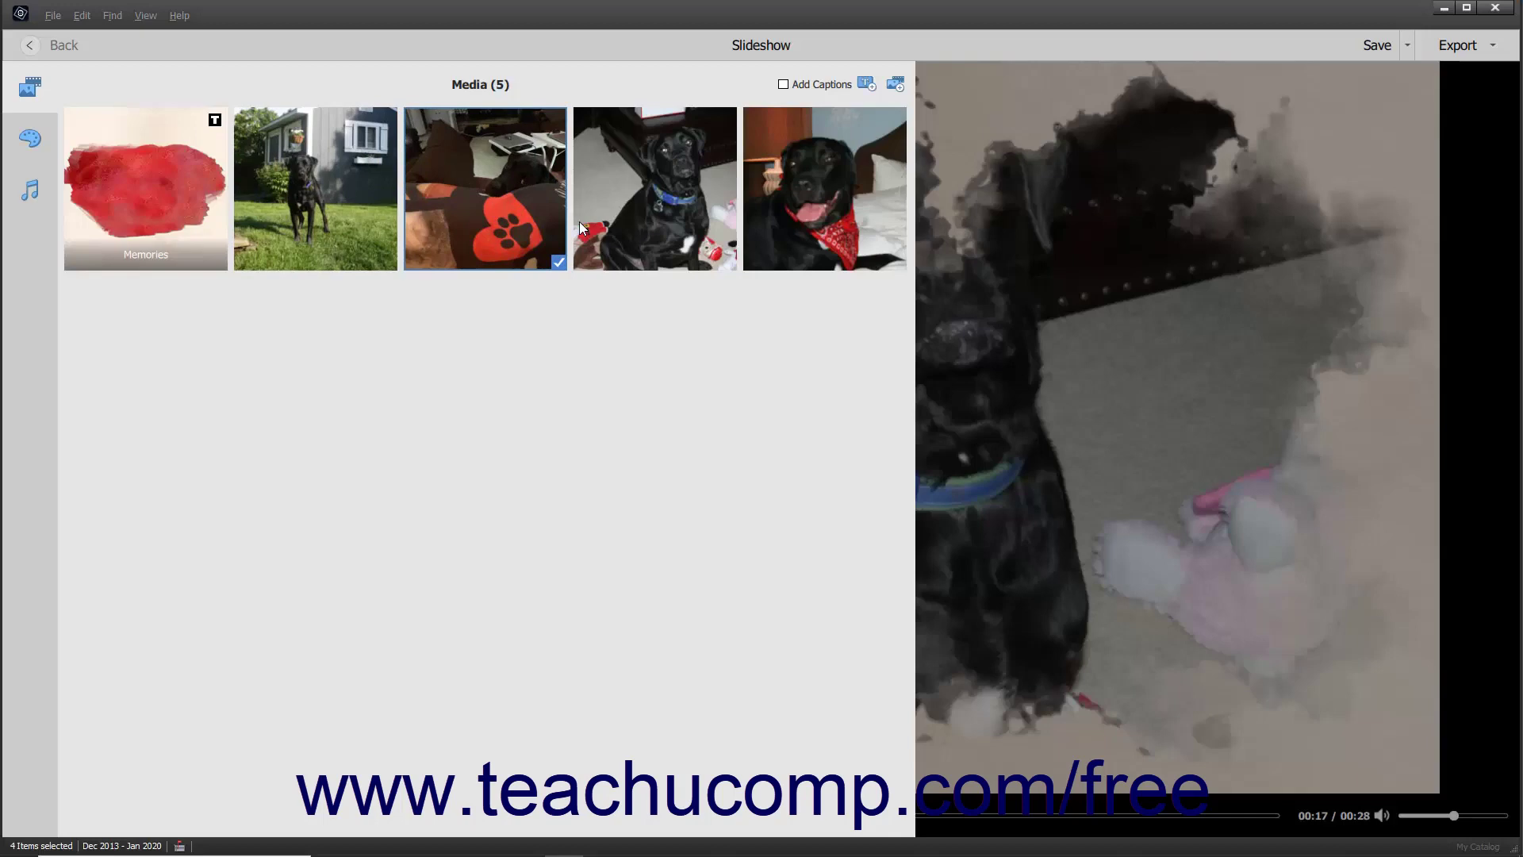
pyautogui.click(891, 86)
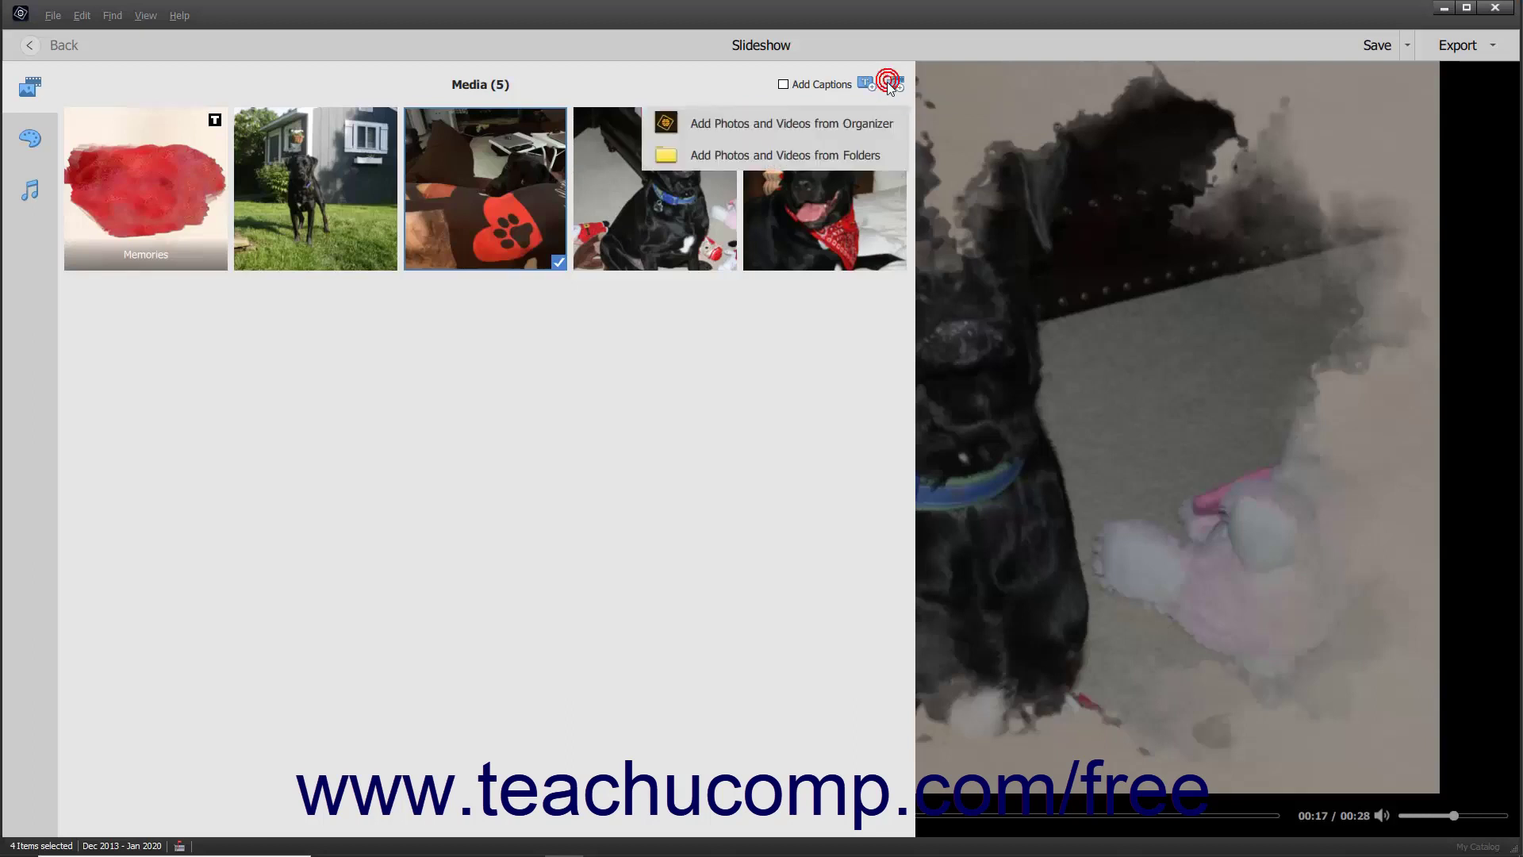
# Add photos from the Organizer, showing Media from the Grid with Advanced filters expanded.
pyautogui.click(858, 130)
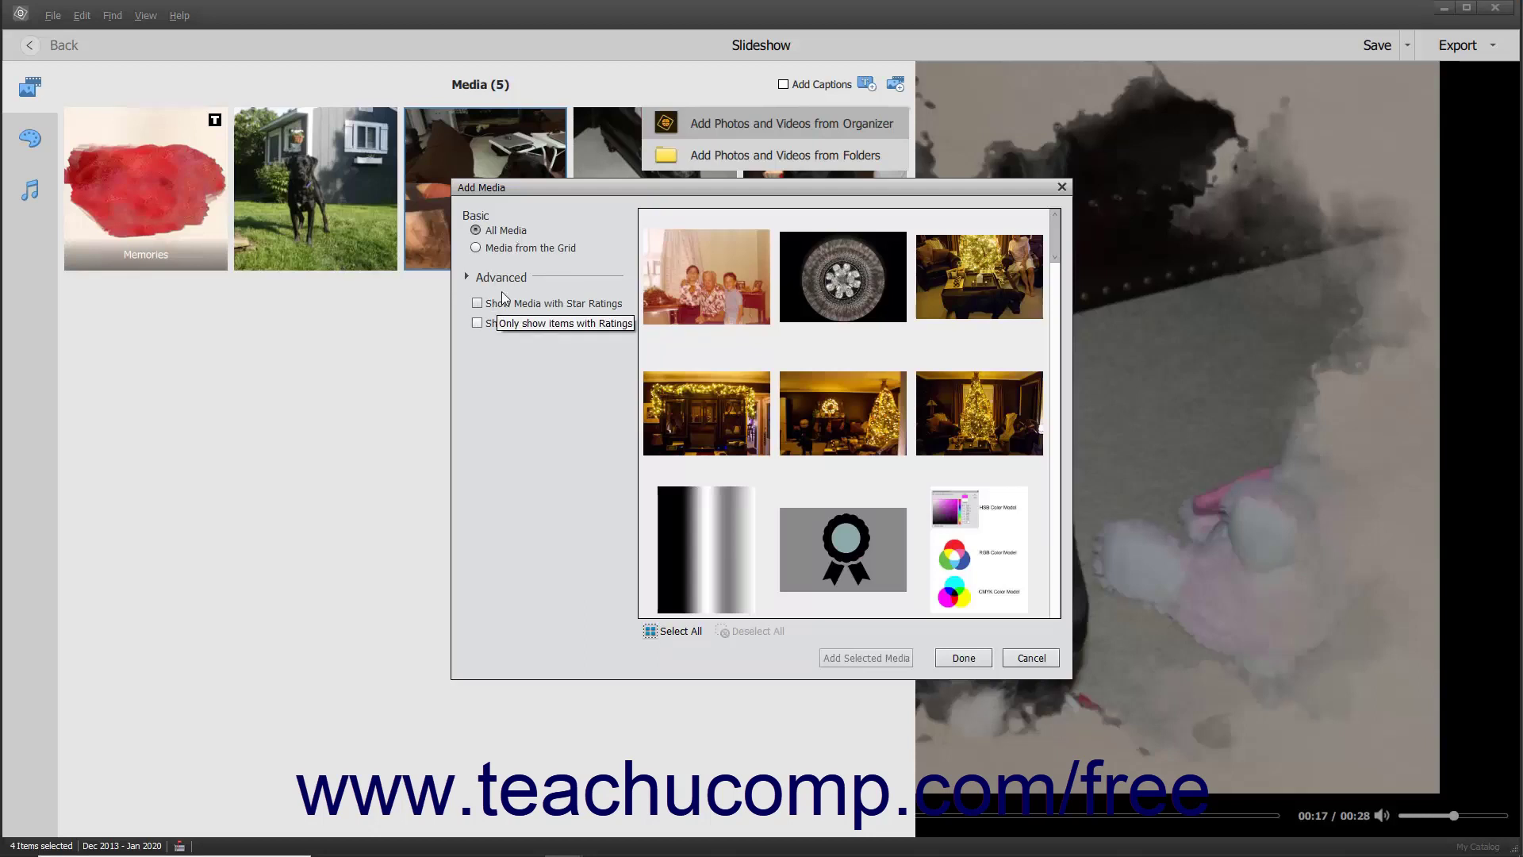
pyautogui.click(476, 230)
pyautogui.click(479, 246)
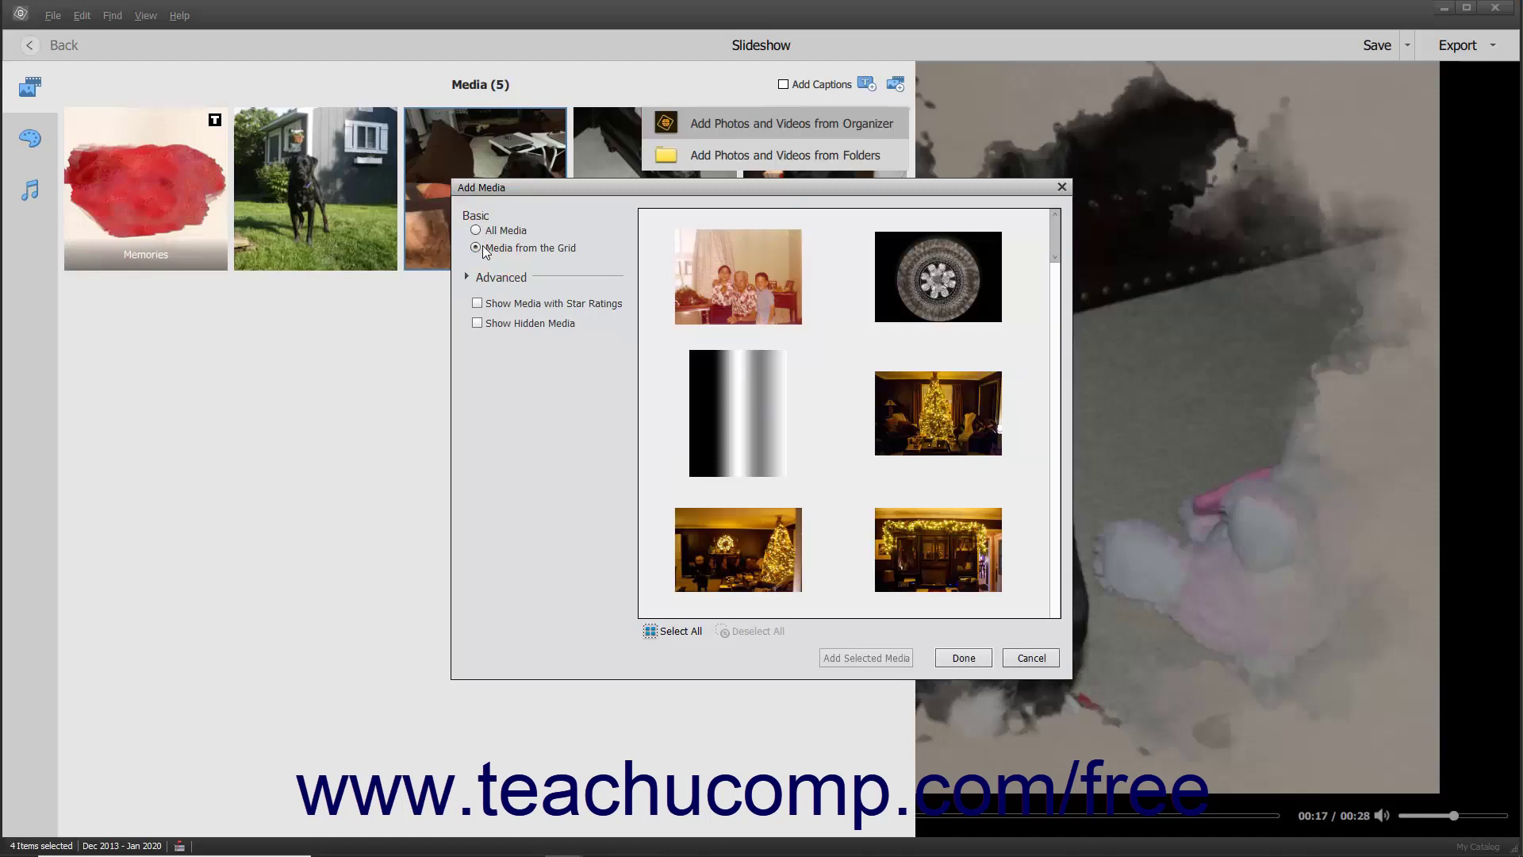
pyautogui.click(467, 277)
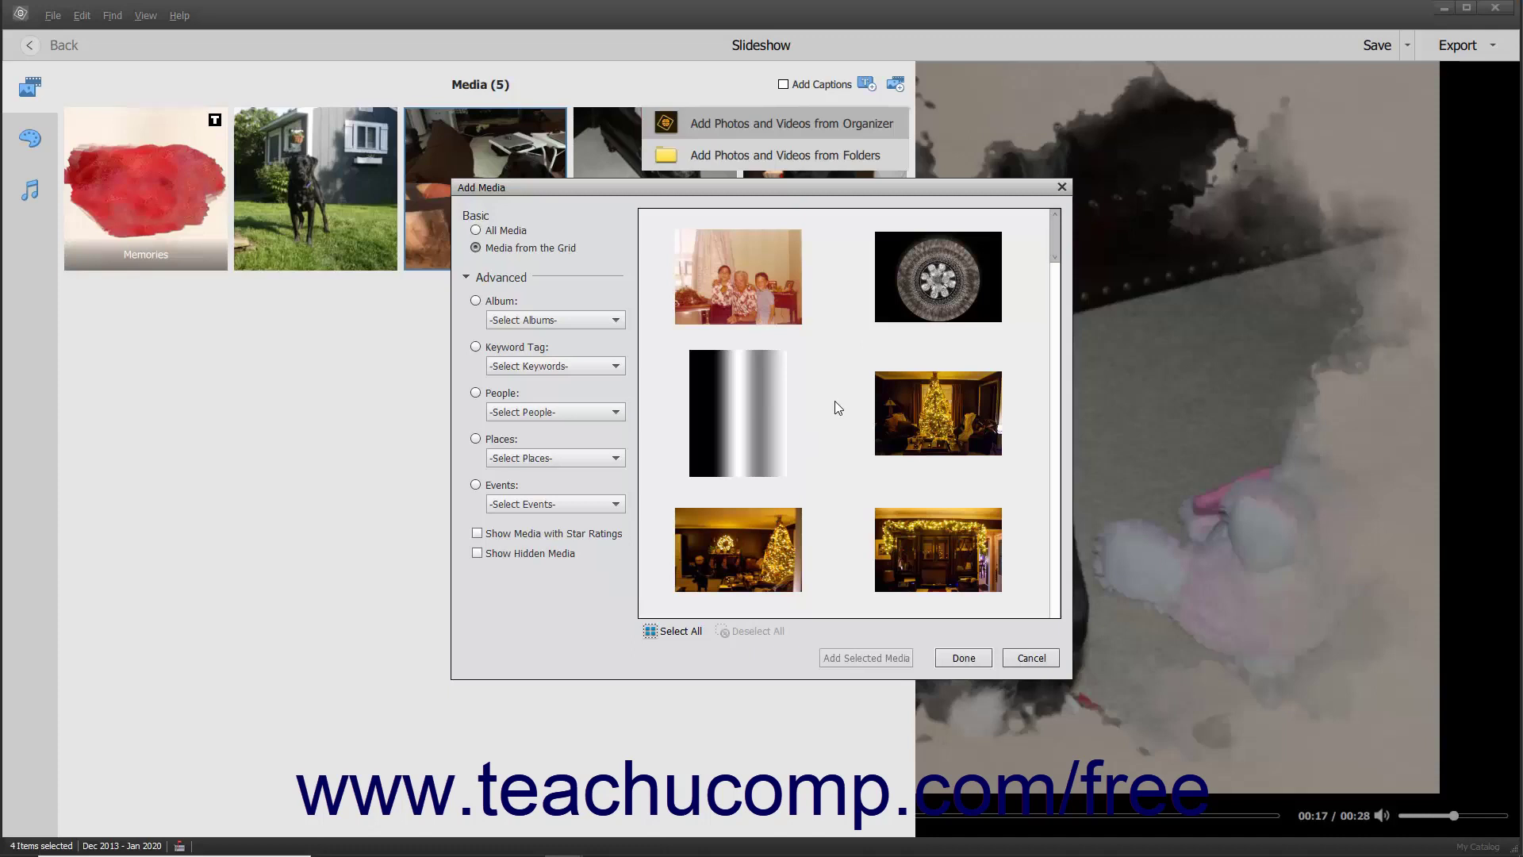
# Add the dog-lying-on-grass photo and the dog close-up from the Add Media picker.
pyautogui.scroll(-10, 834, 401)
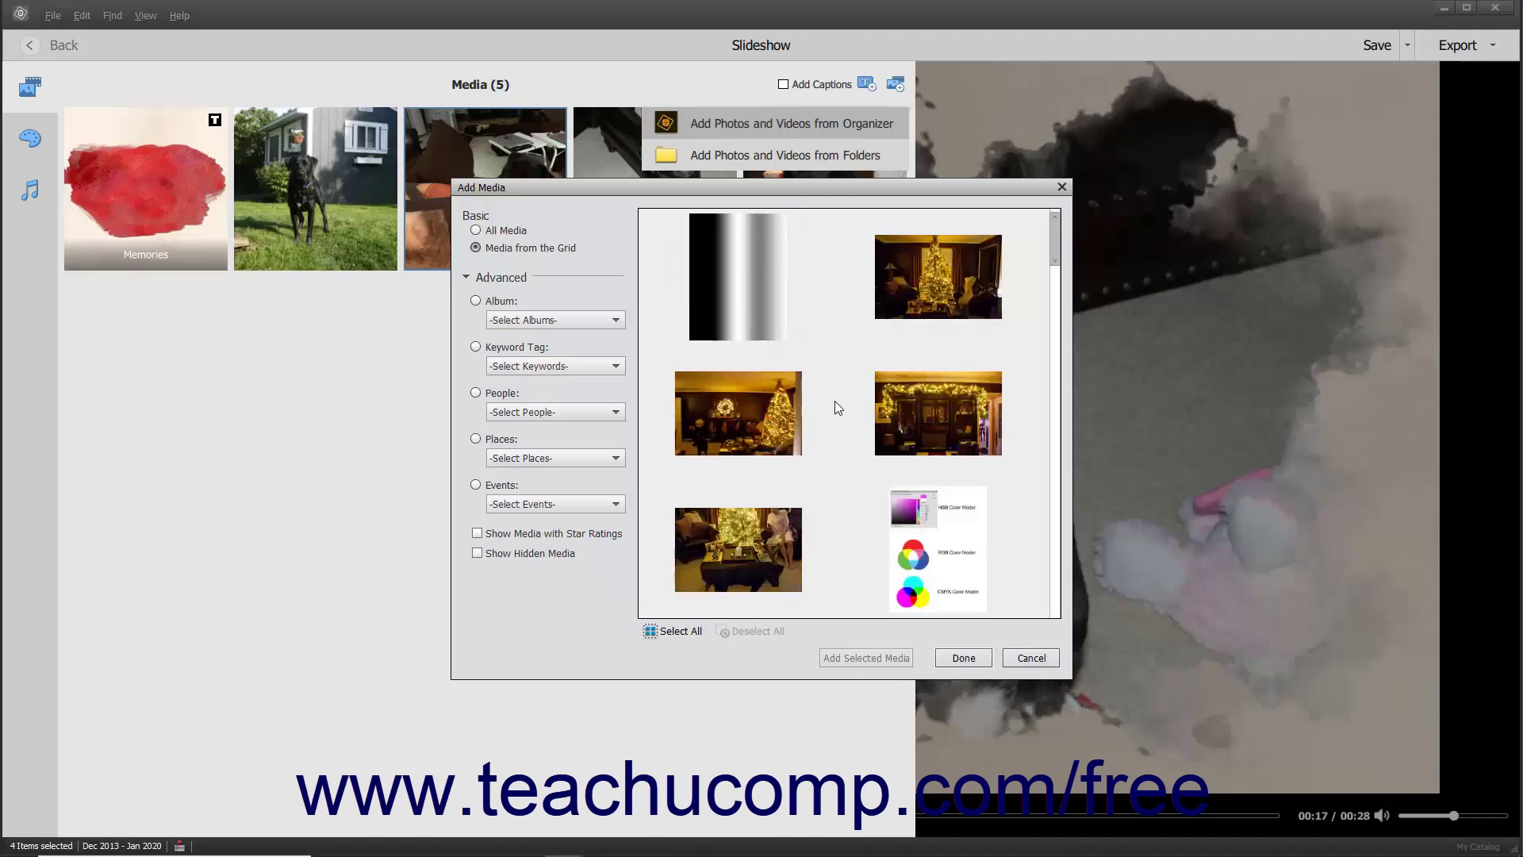
pyautogui.click(731, 404)
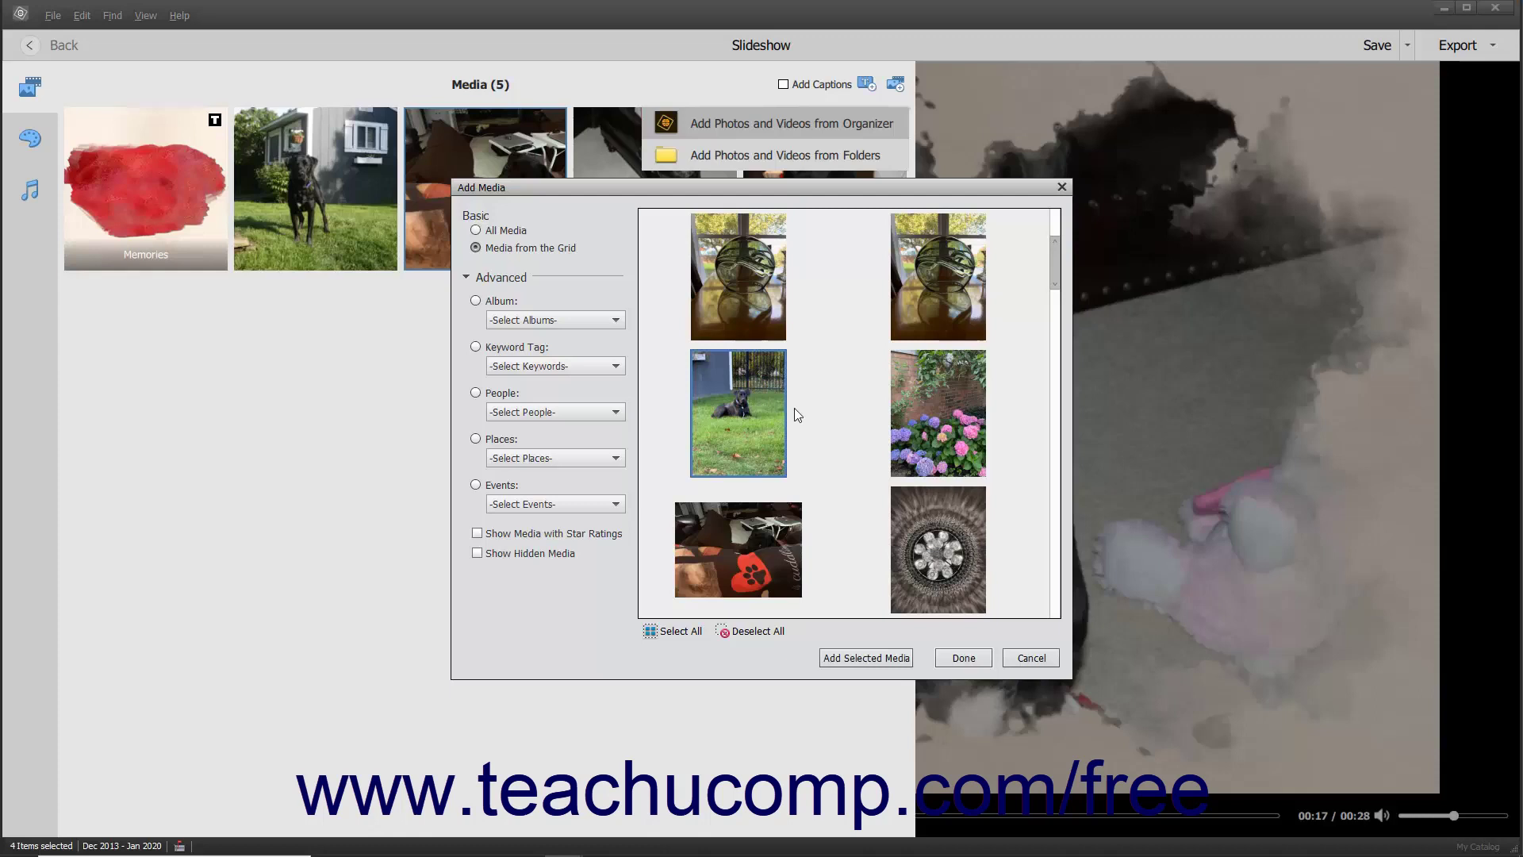
pyautogui.scroll(-3, 815, 413)
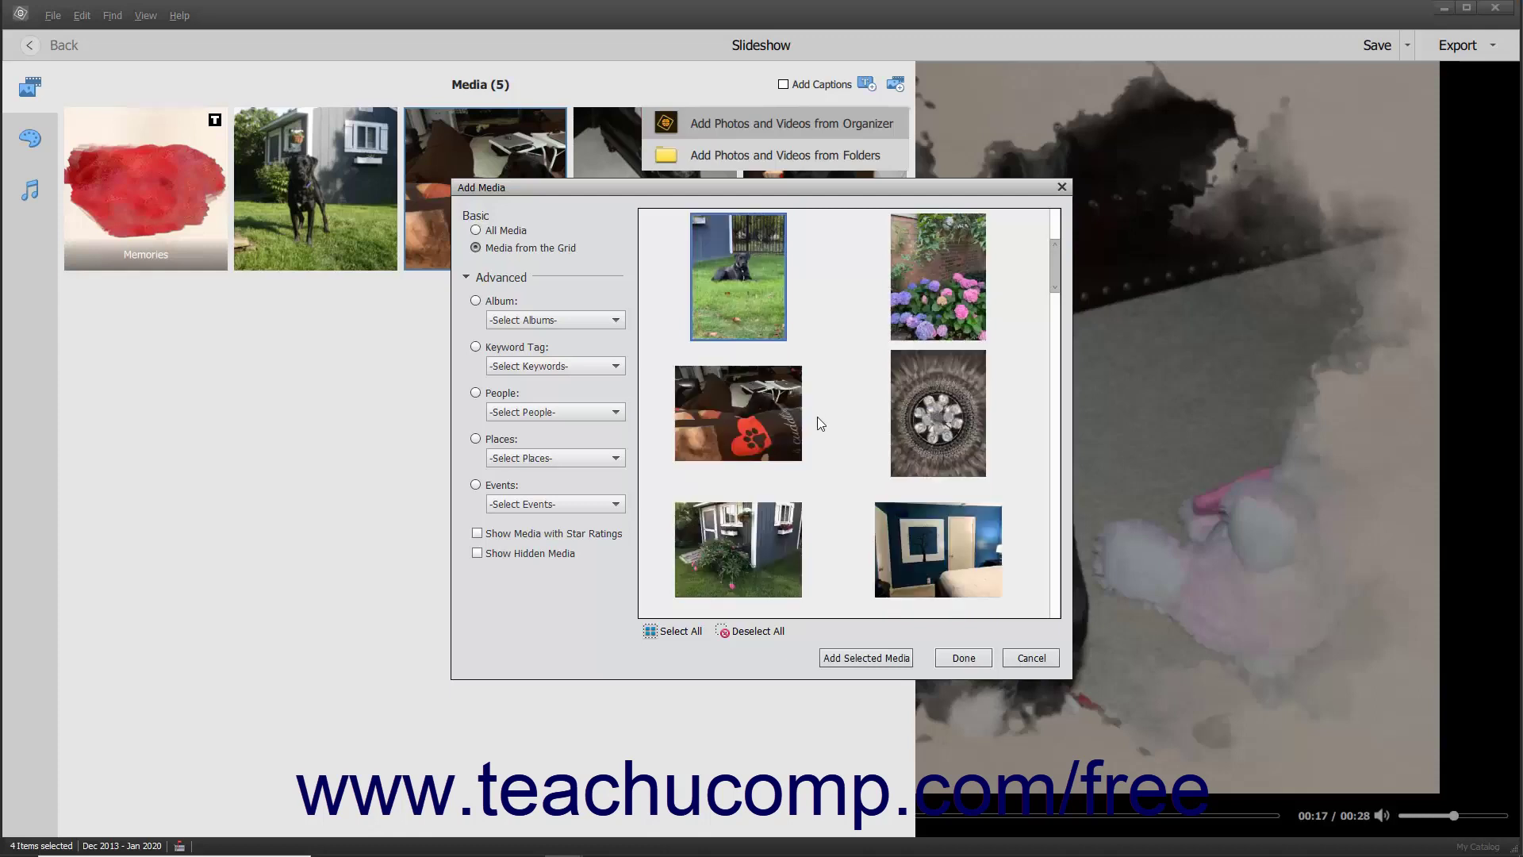
pyautogui.scroll(-3, 816, 416)
pyautogui.click(764, 425)
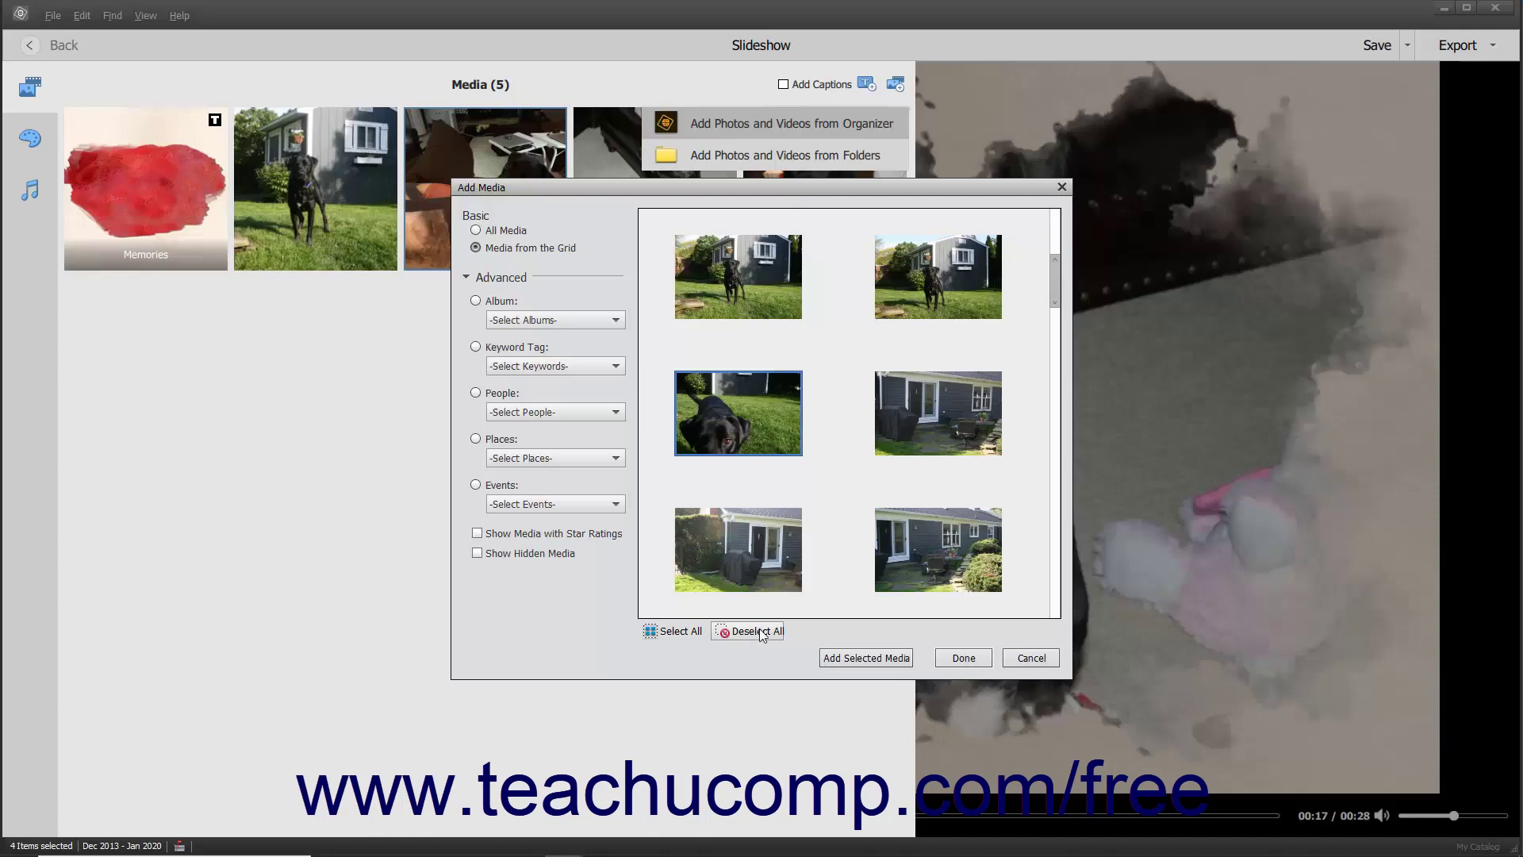
pyautogui.click(855, 659)
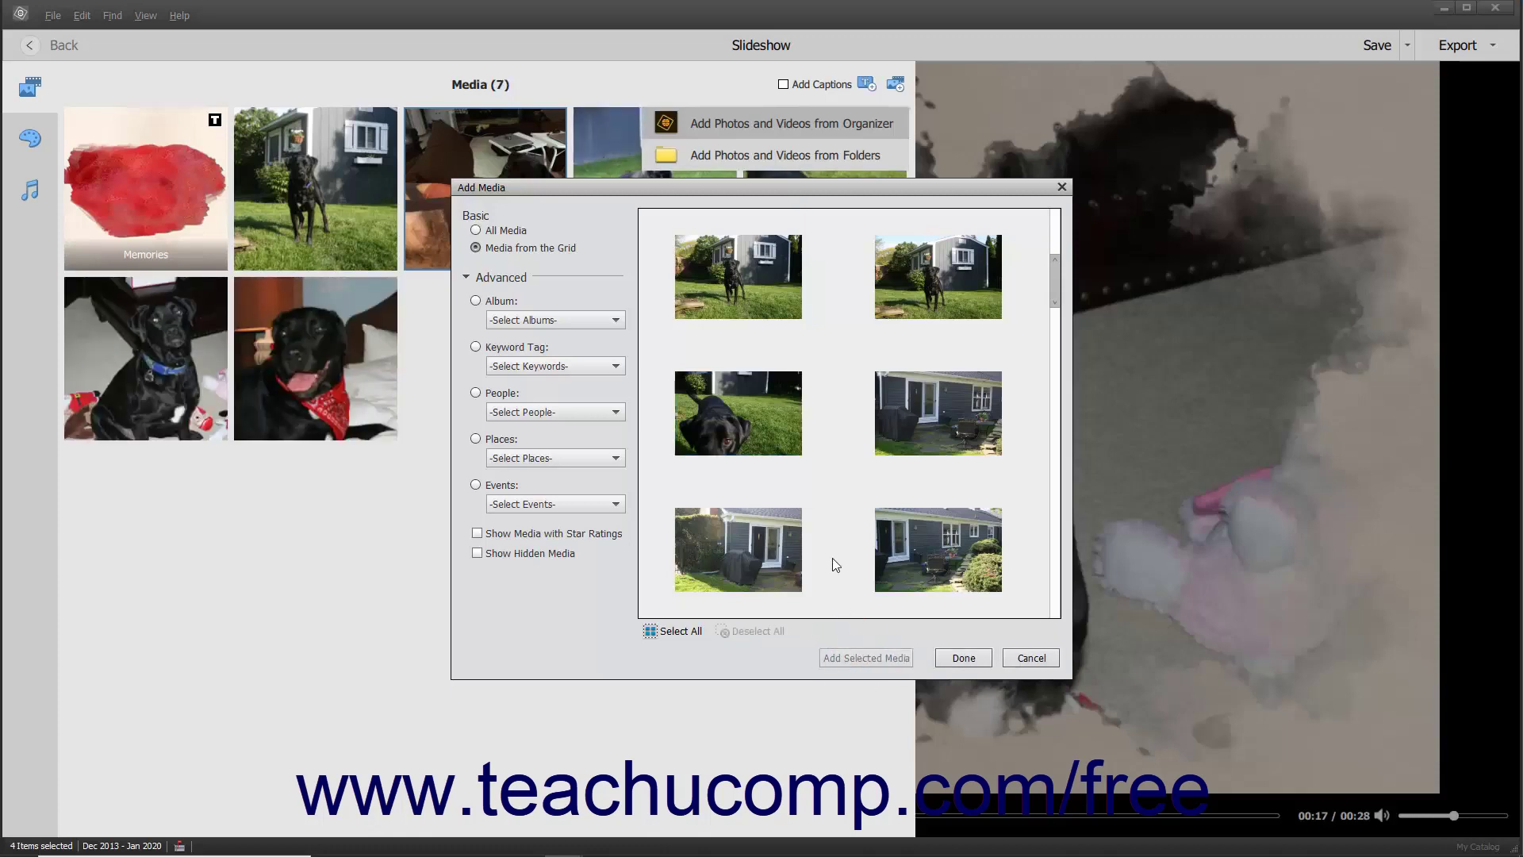
# Close the Add Media dialog with Done and reopen the add-media choices.
pyautogui.click(958, 660)
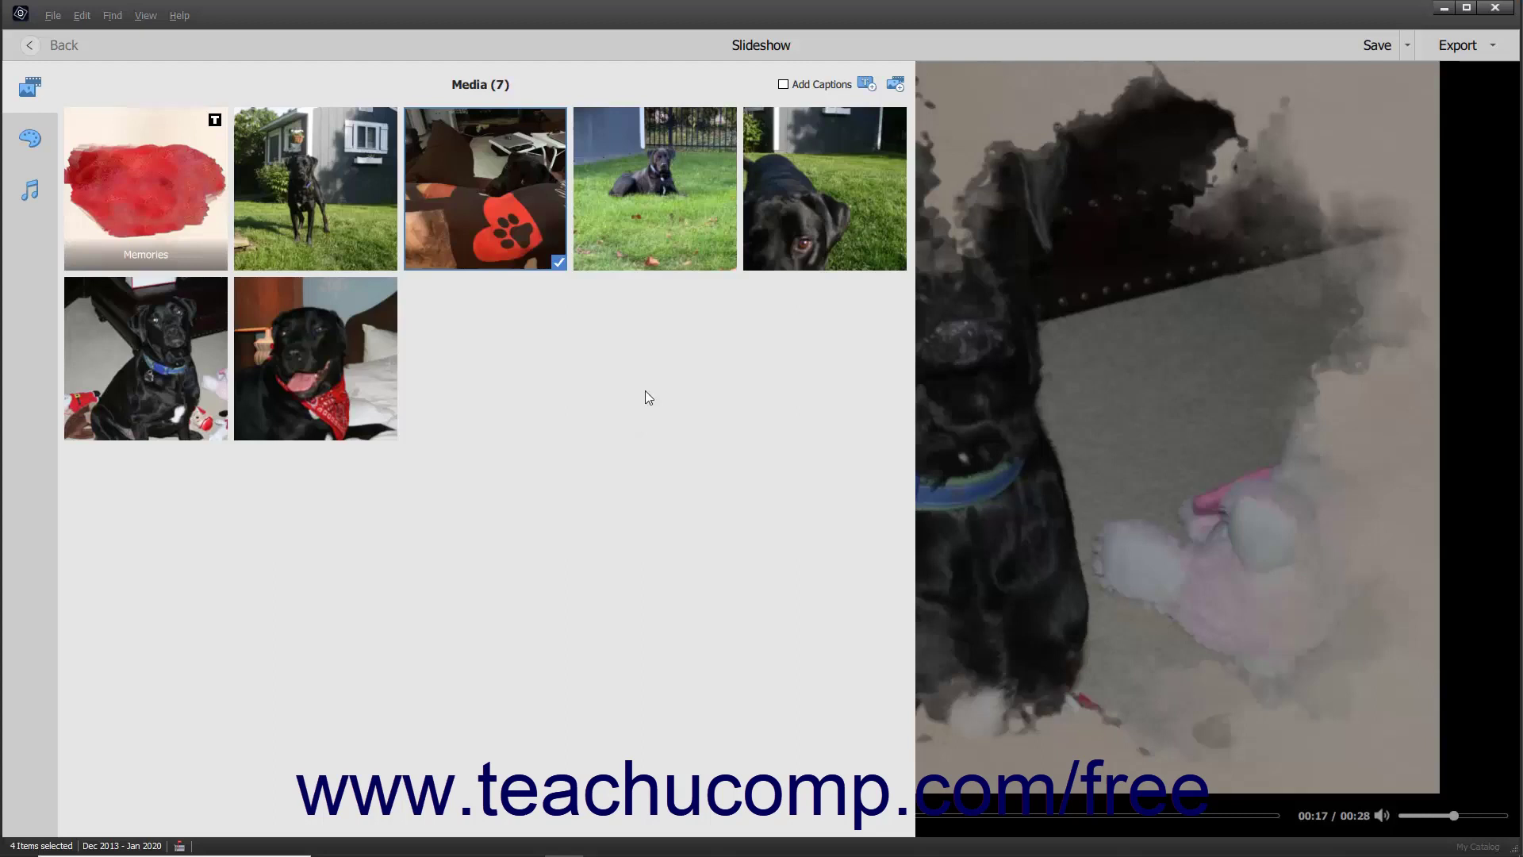
pyautogui.click(894, 86)
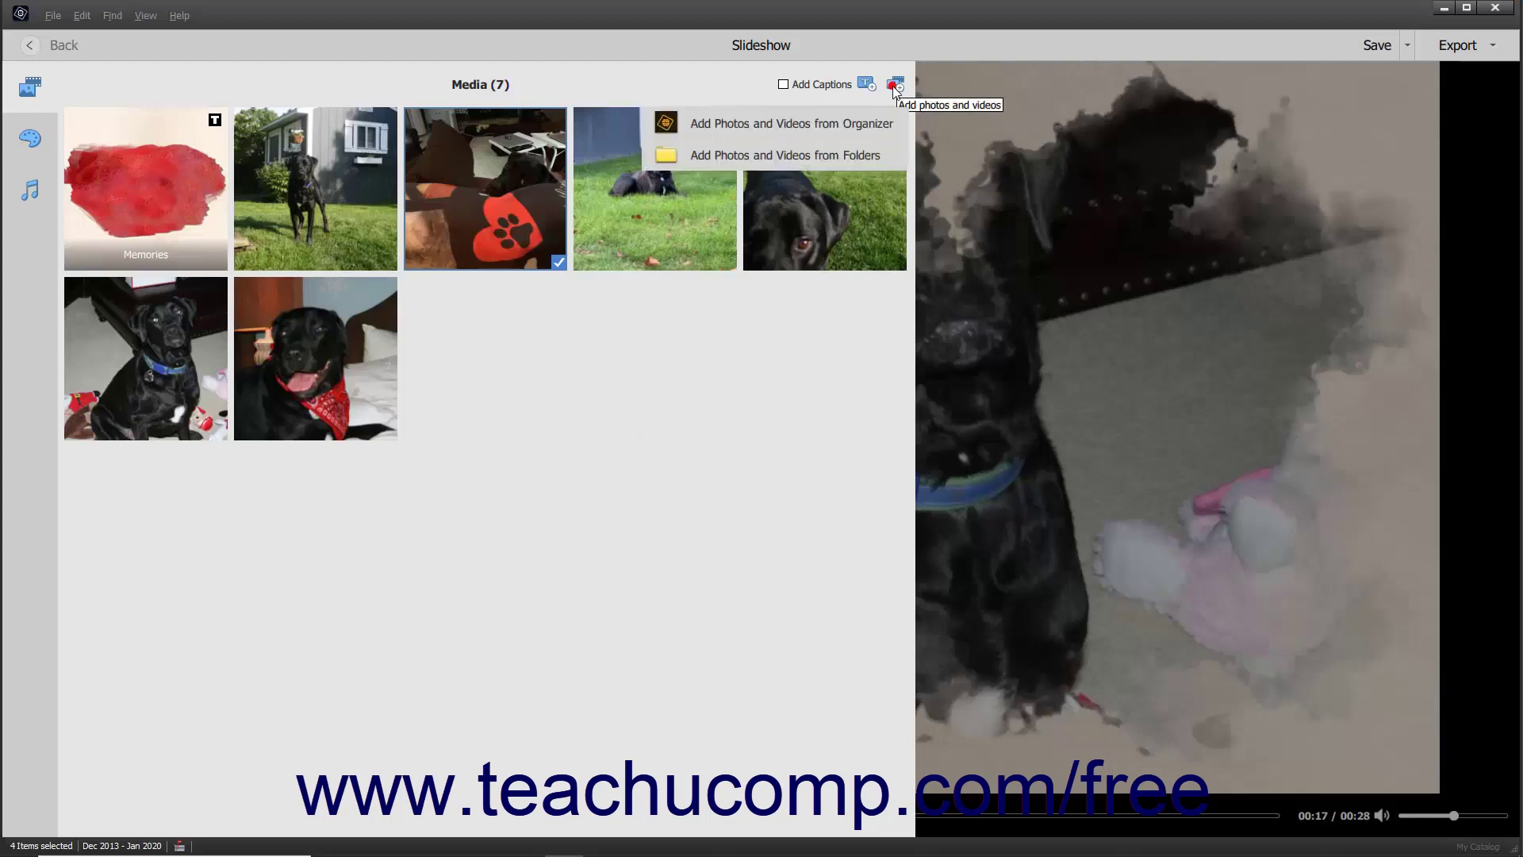
# Add IMG_2459 through IMG_2461 from Pictures > CanonRebelImports to the slideshow.
pyautogui.click(844, 159)
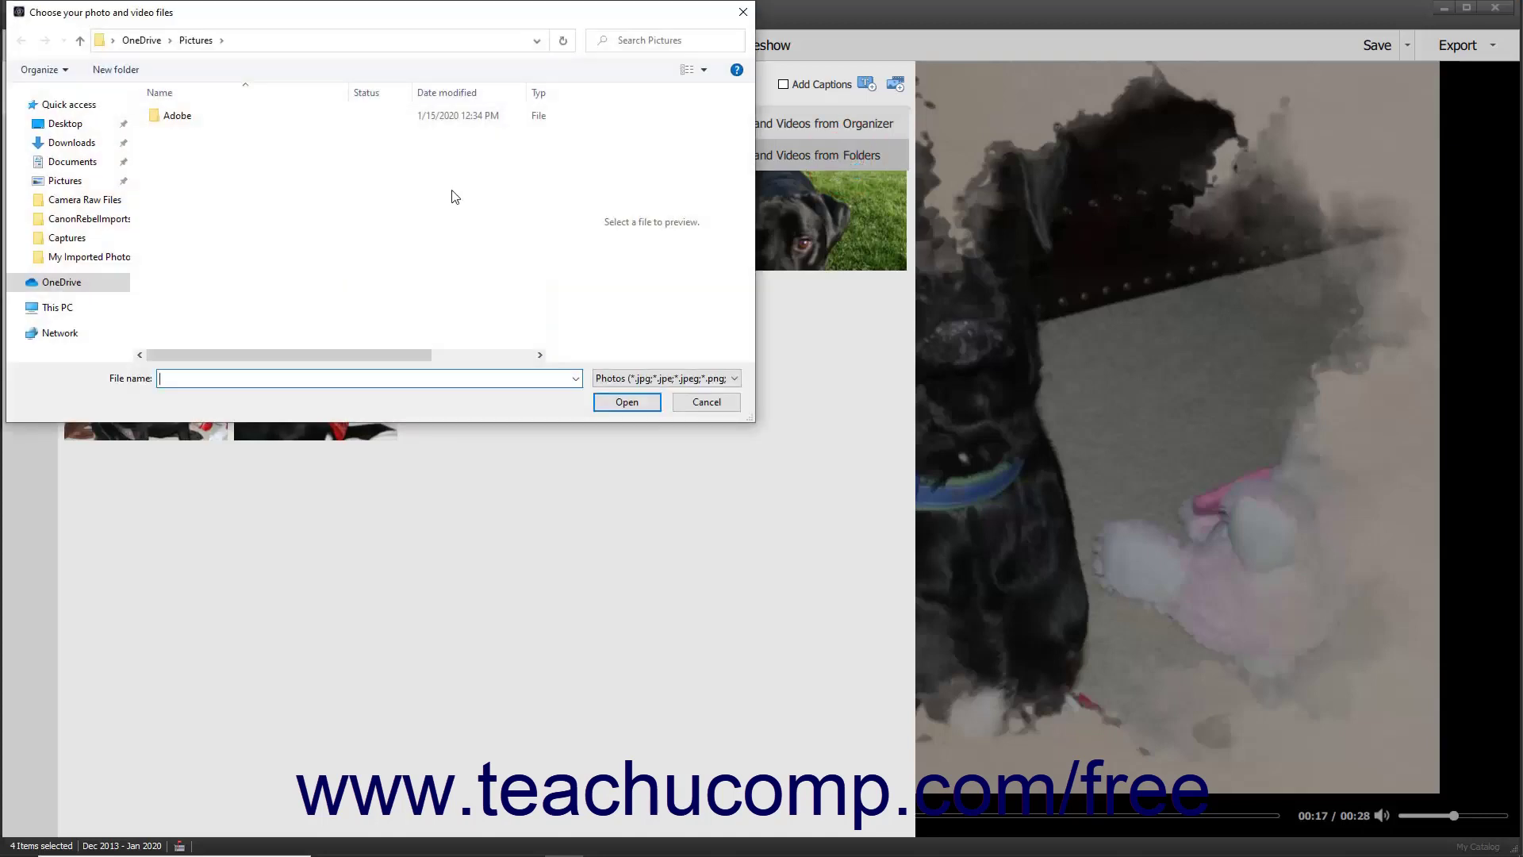
pyautogui.click(65, 181)
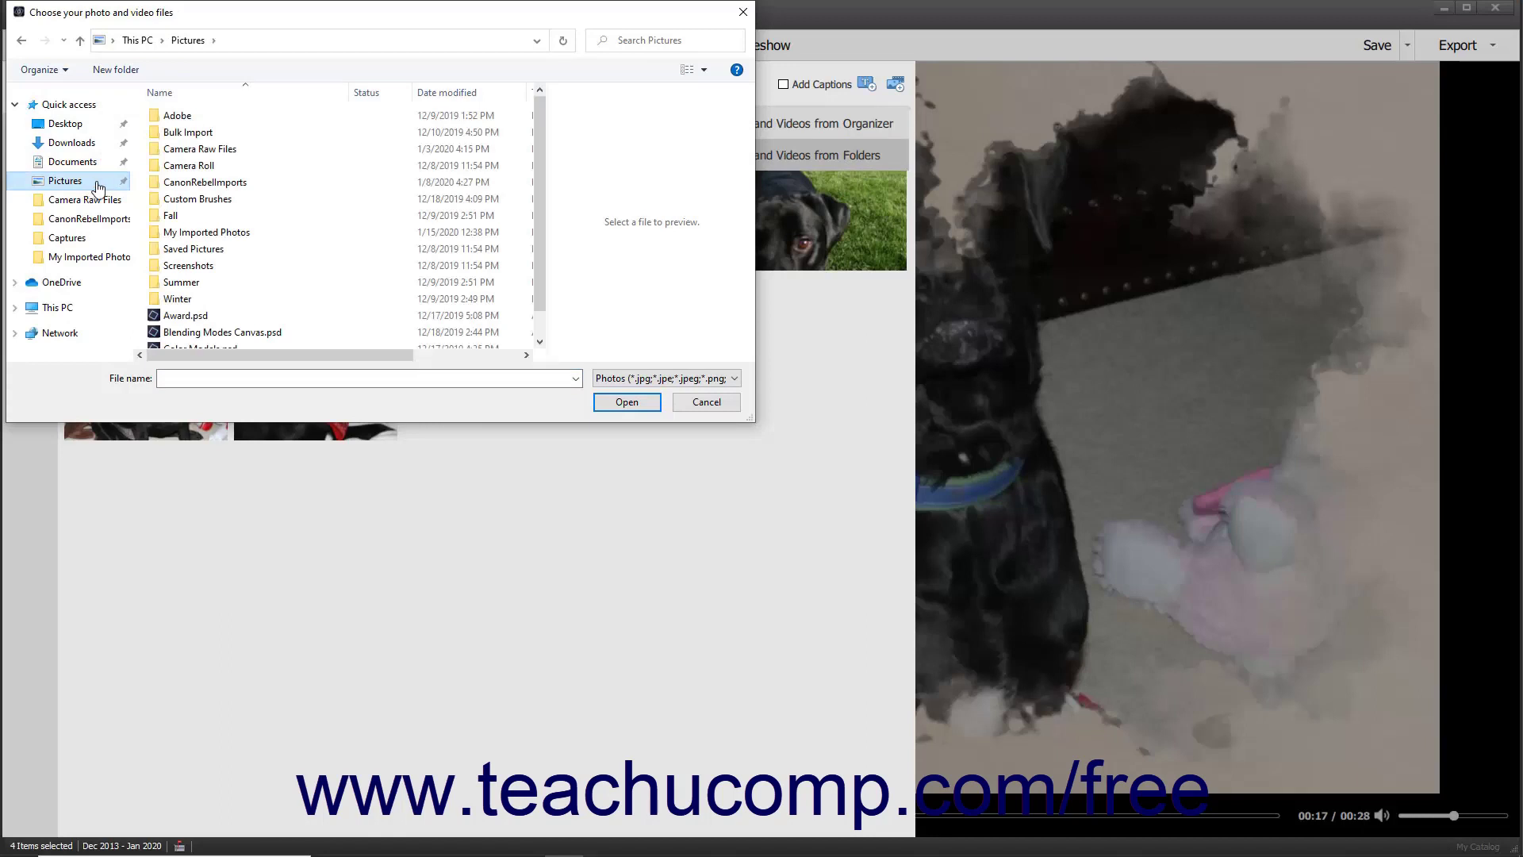
pyautogui.click(186, 183)
pyautogui.doubleClick(186, 183)
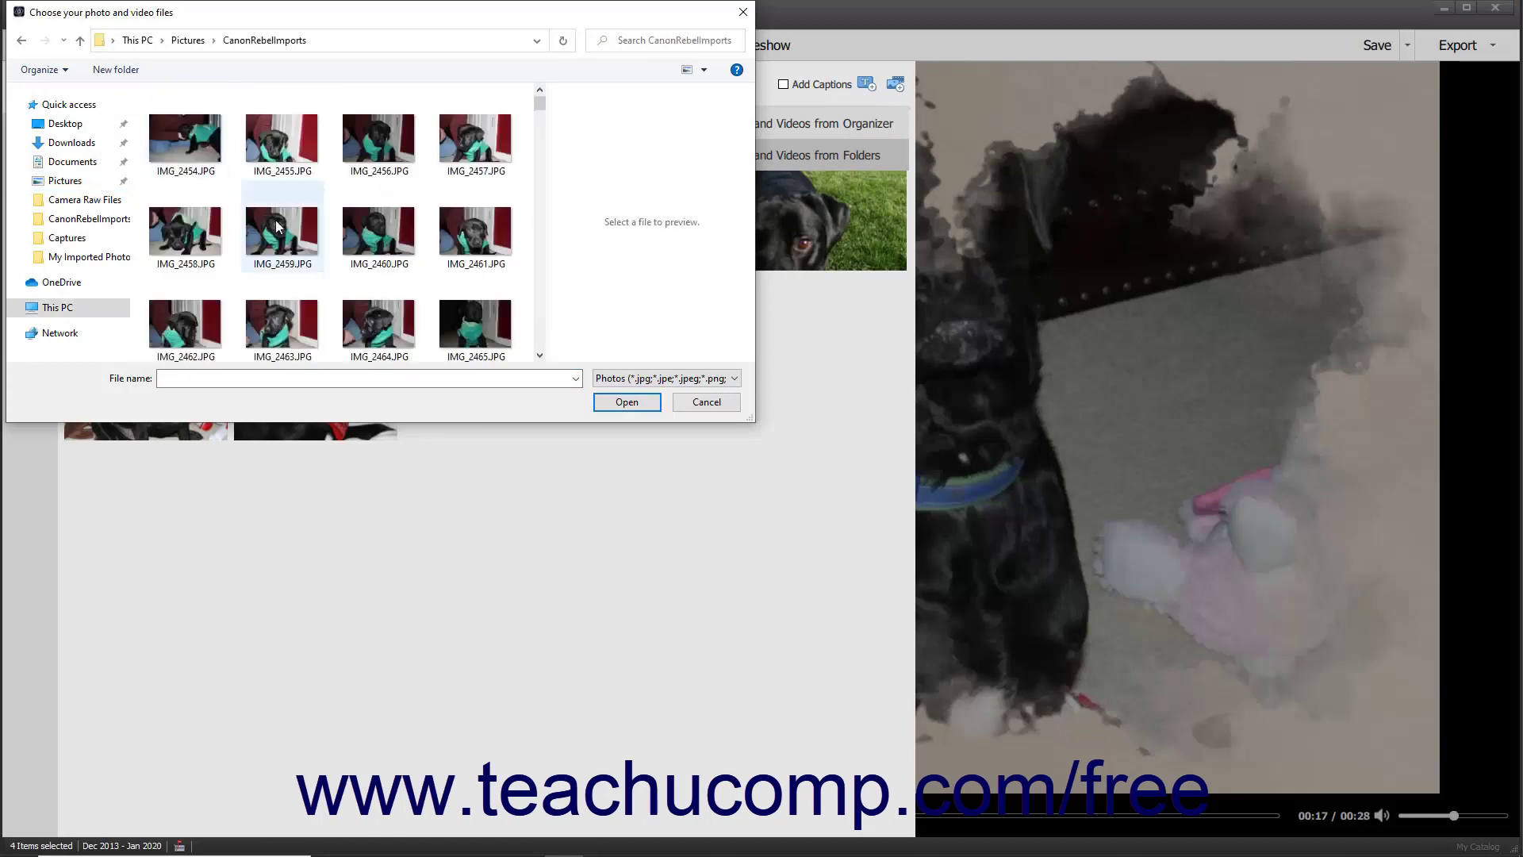
pyautogui.click(293, 232)
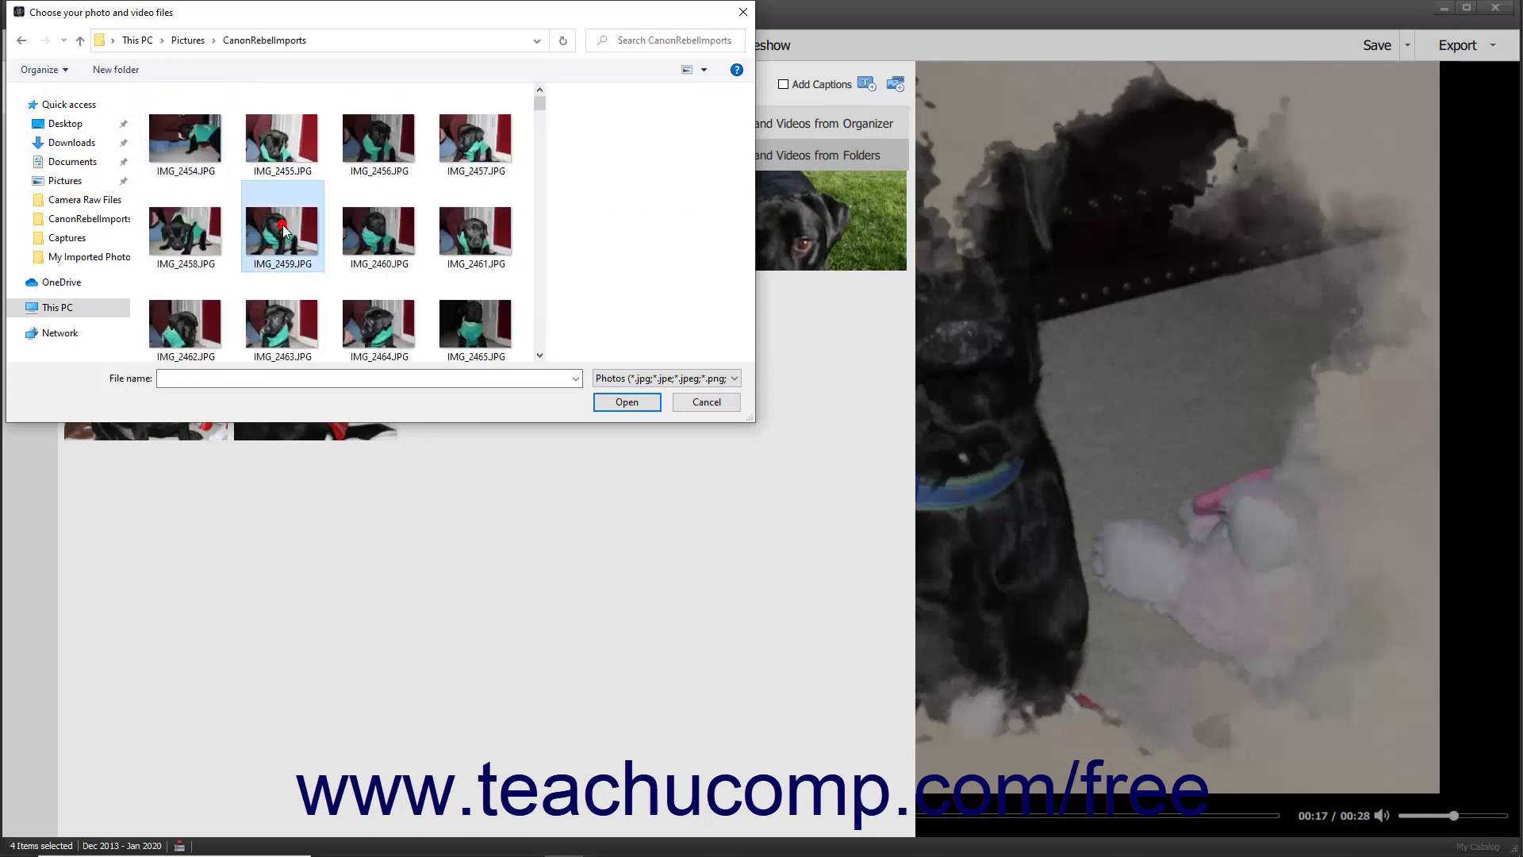
pyautogui.keyDown('shift'); pyautogui.click(493, 238); pyautogui.keyUp('shift')
pyautogui.click(626, 402)
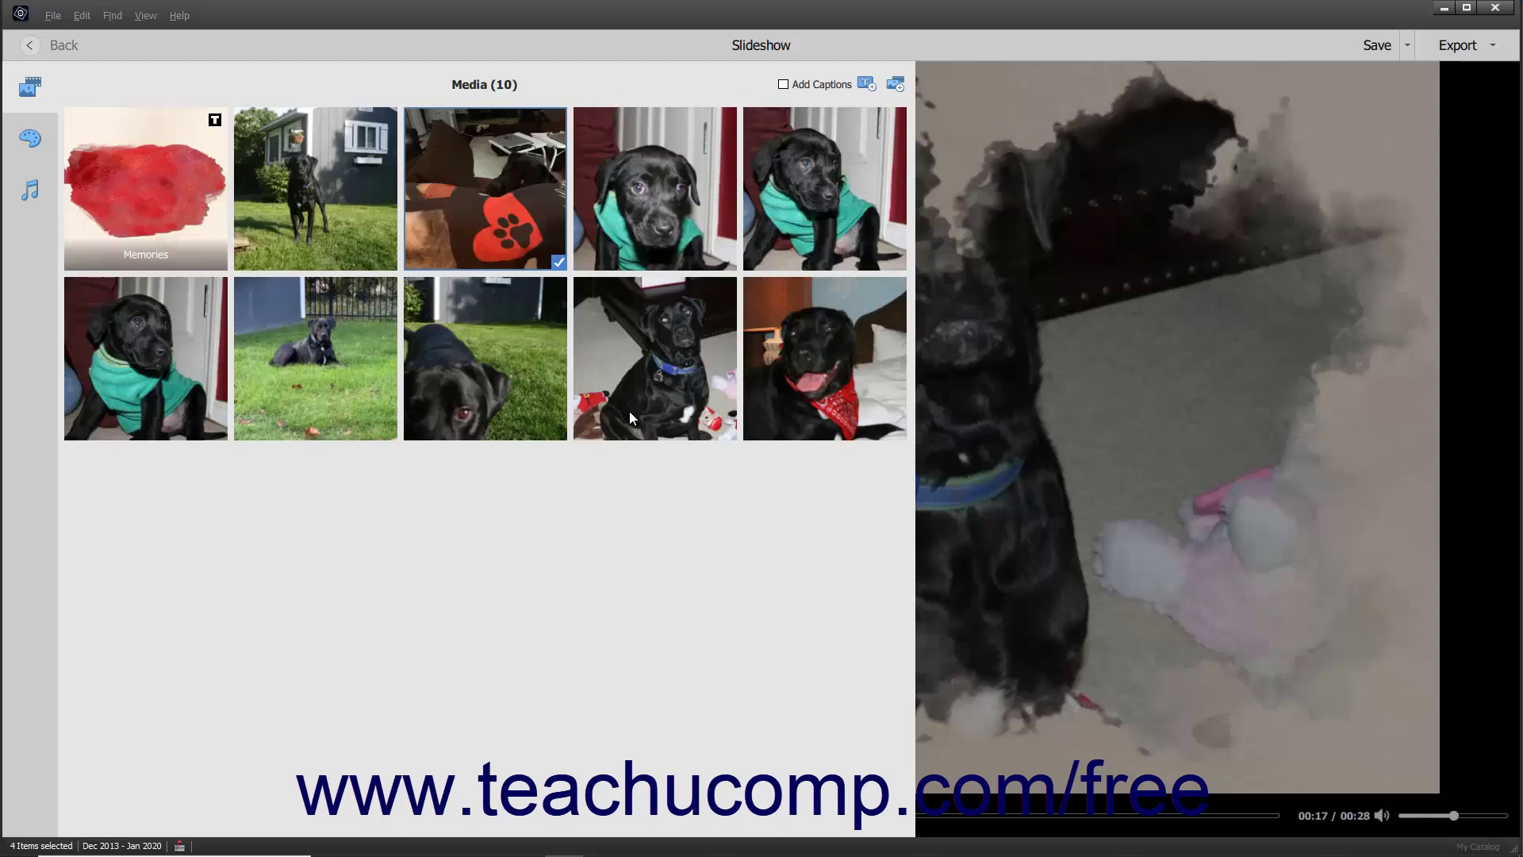
# Remove the dog close-up on grass, then delete both green-sweater puppy photos.
pyautogui.click(541, 402)
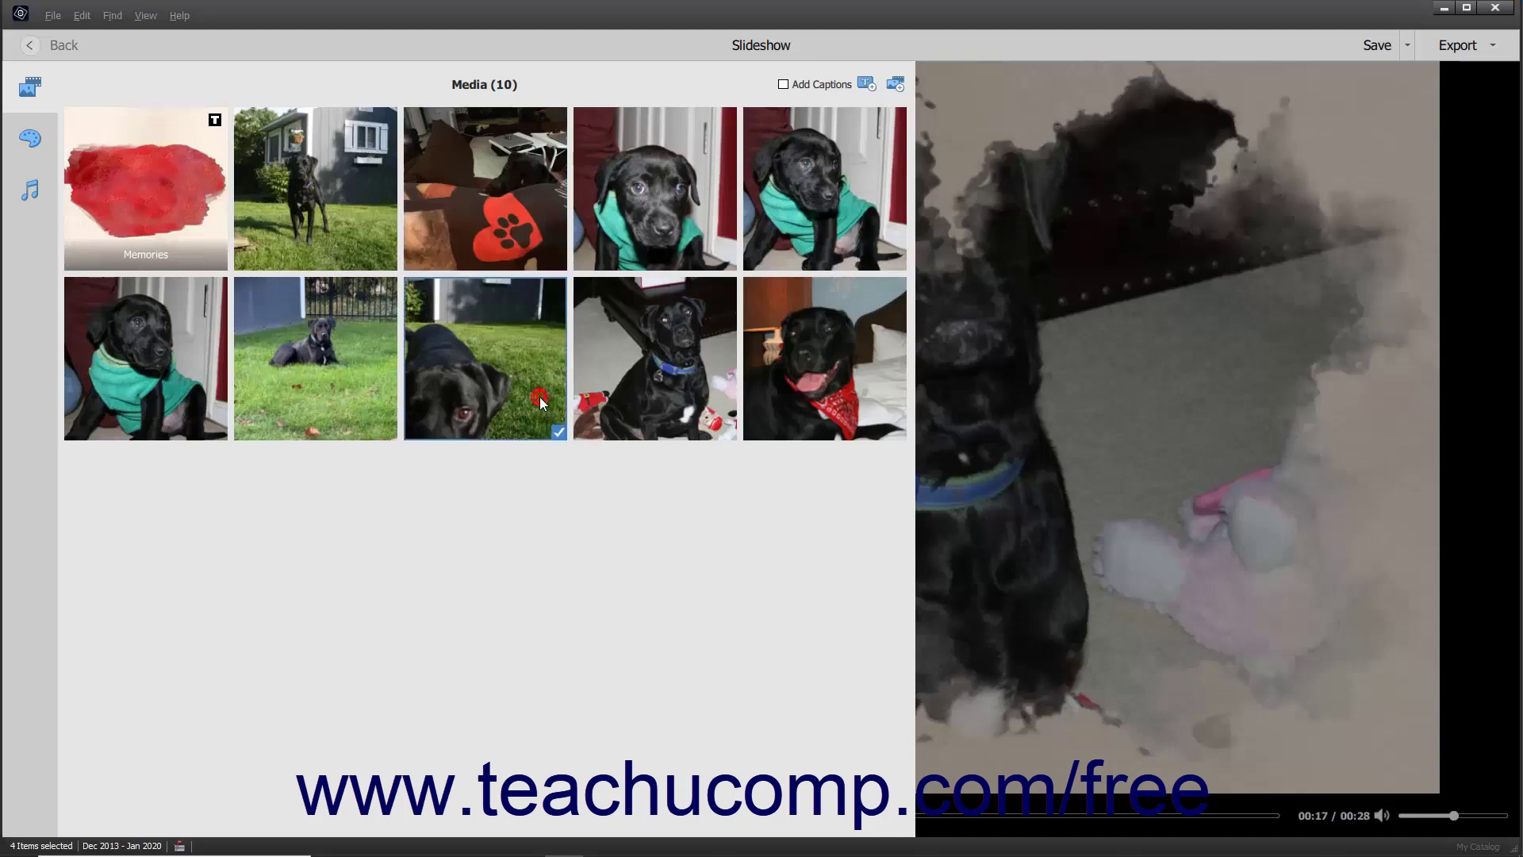
pyautogui.rightClick(540, 402)
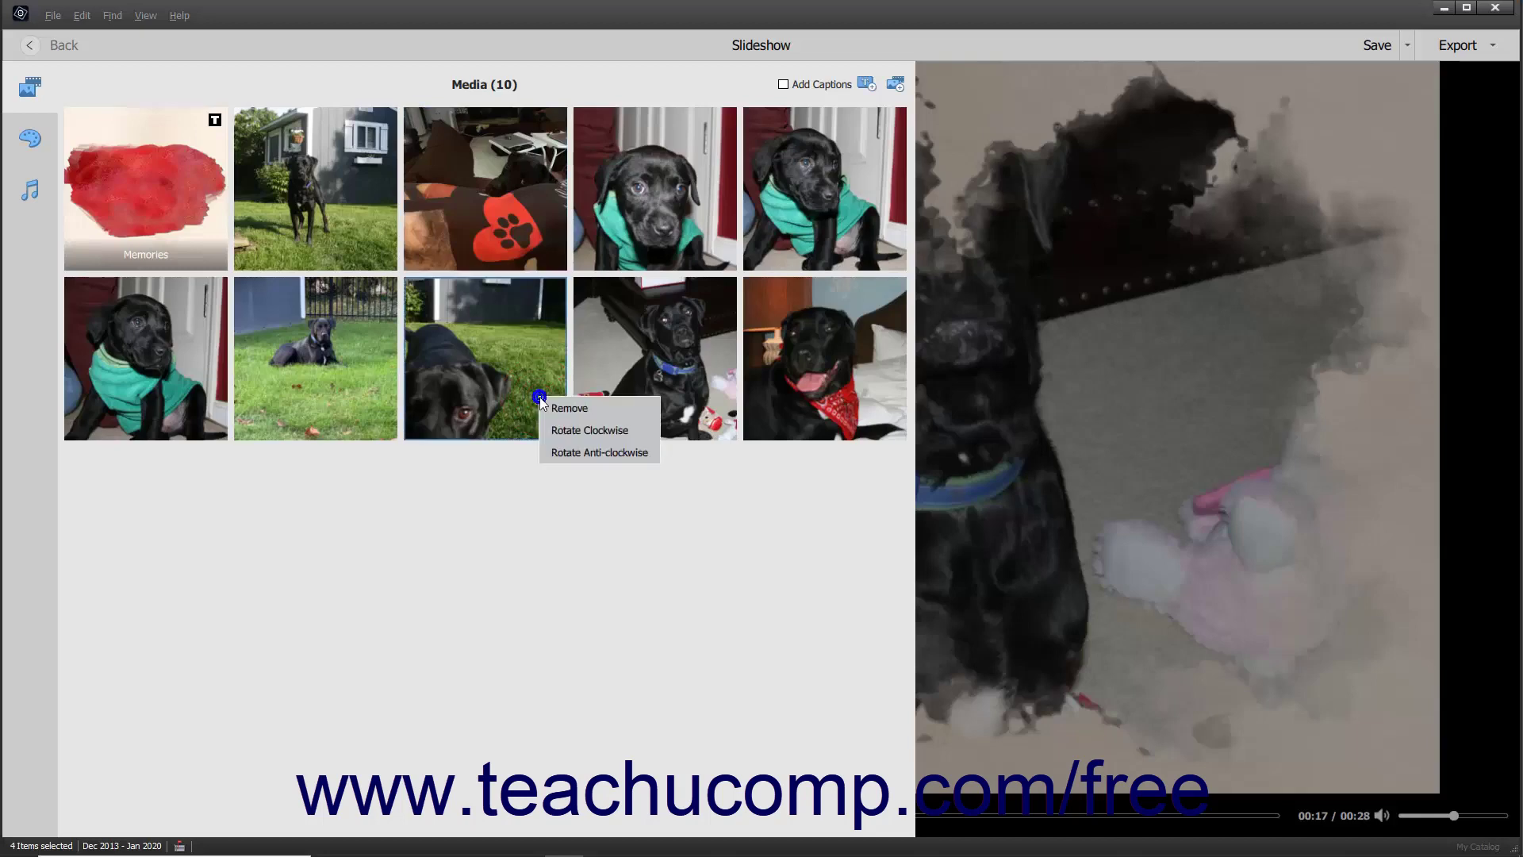
pyautogui.click(551, 410)
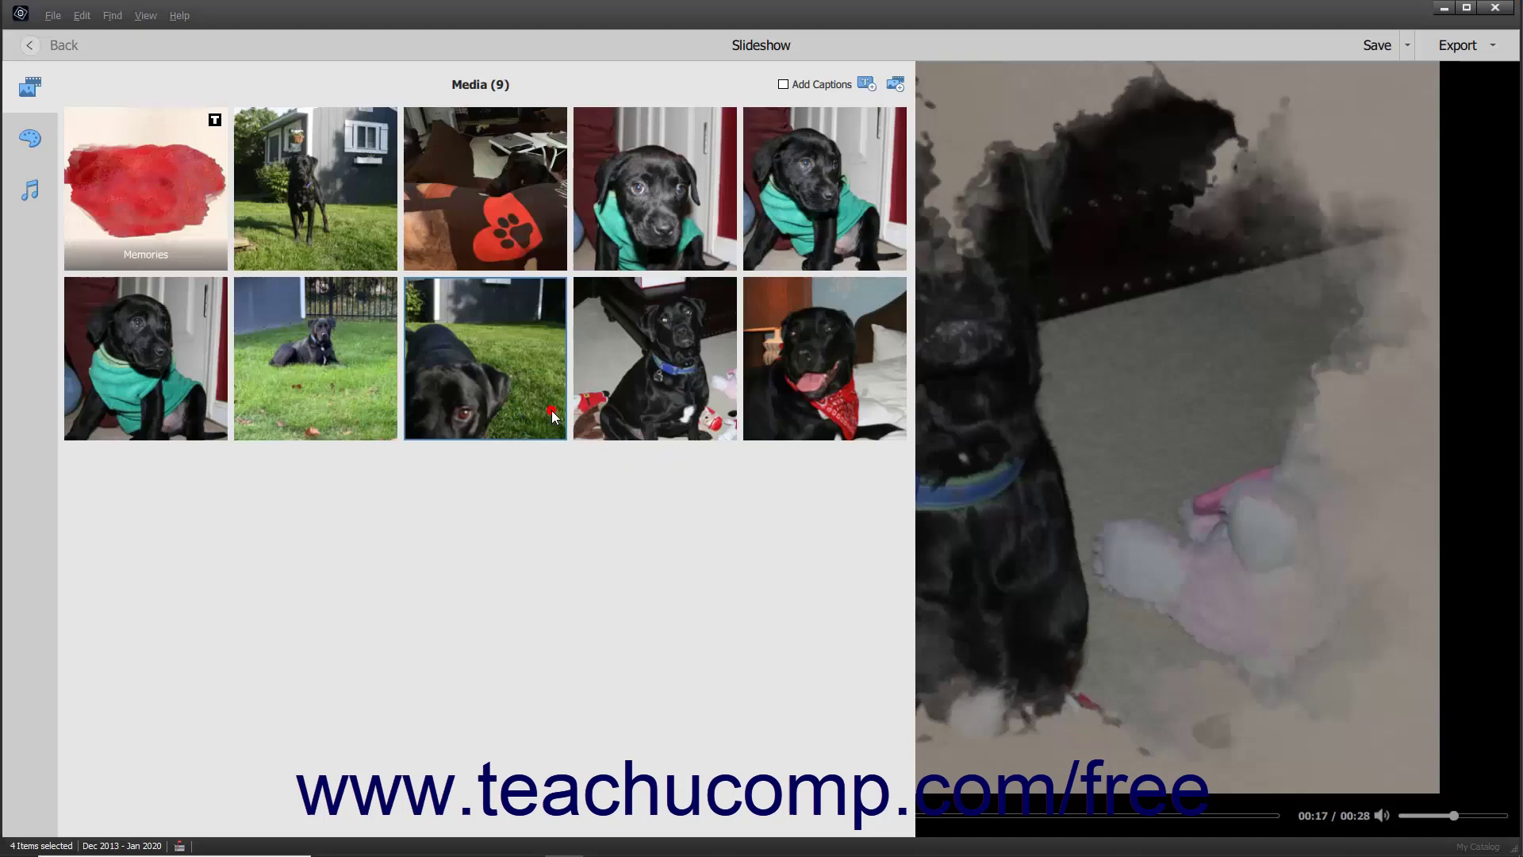
pyautogui.click(642, 226)
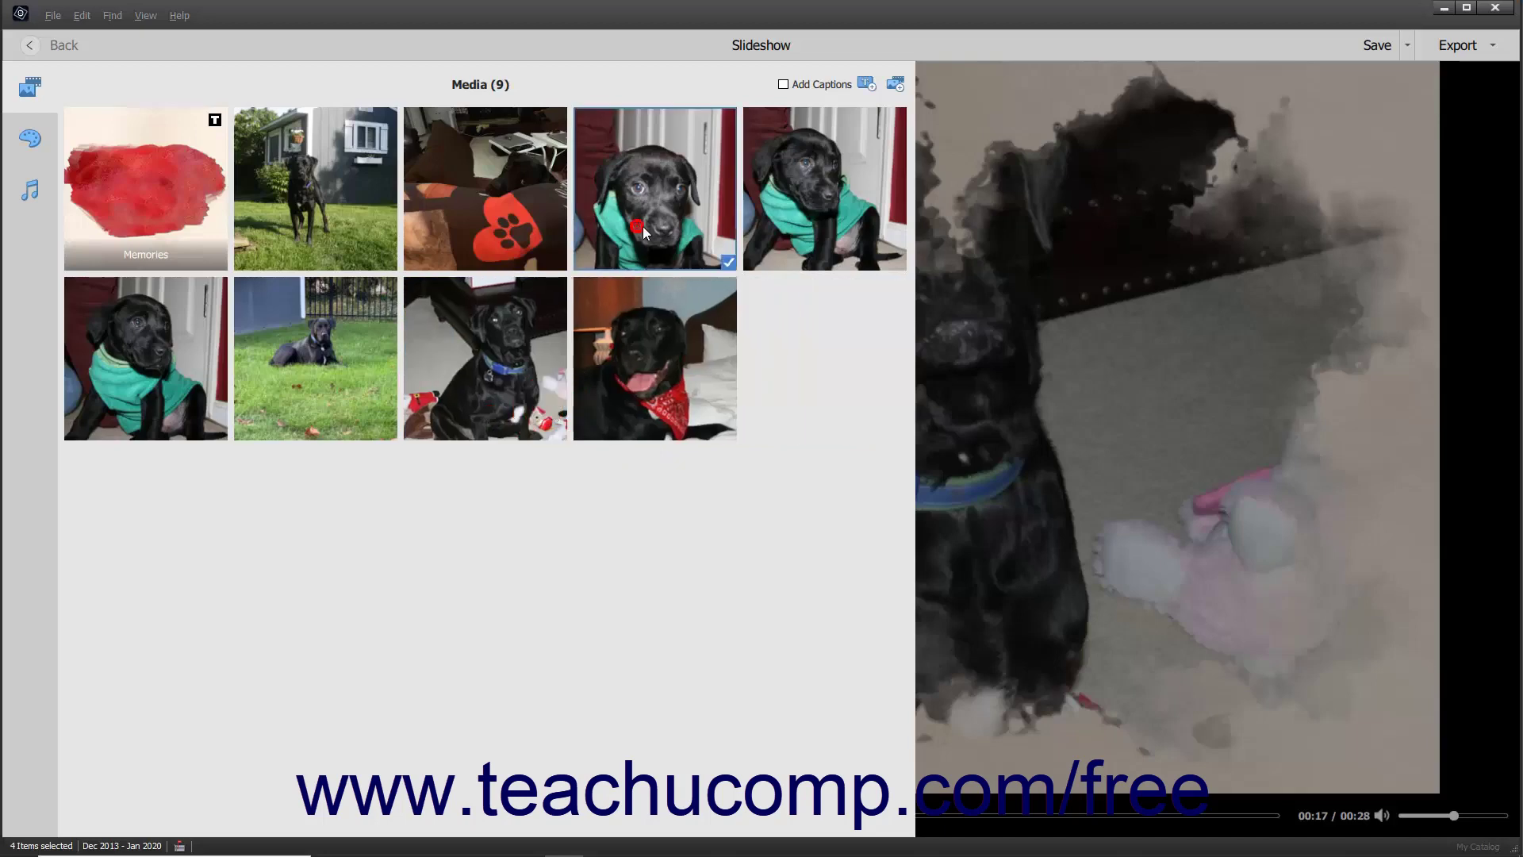
pyautogui.keyDown('ctrl'); pyautogui.click(784, 228); pyautogui.keyUp('ctrl')
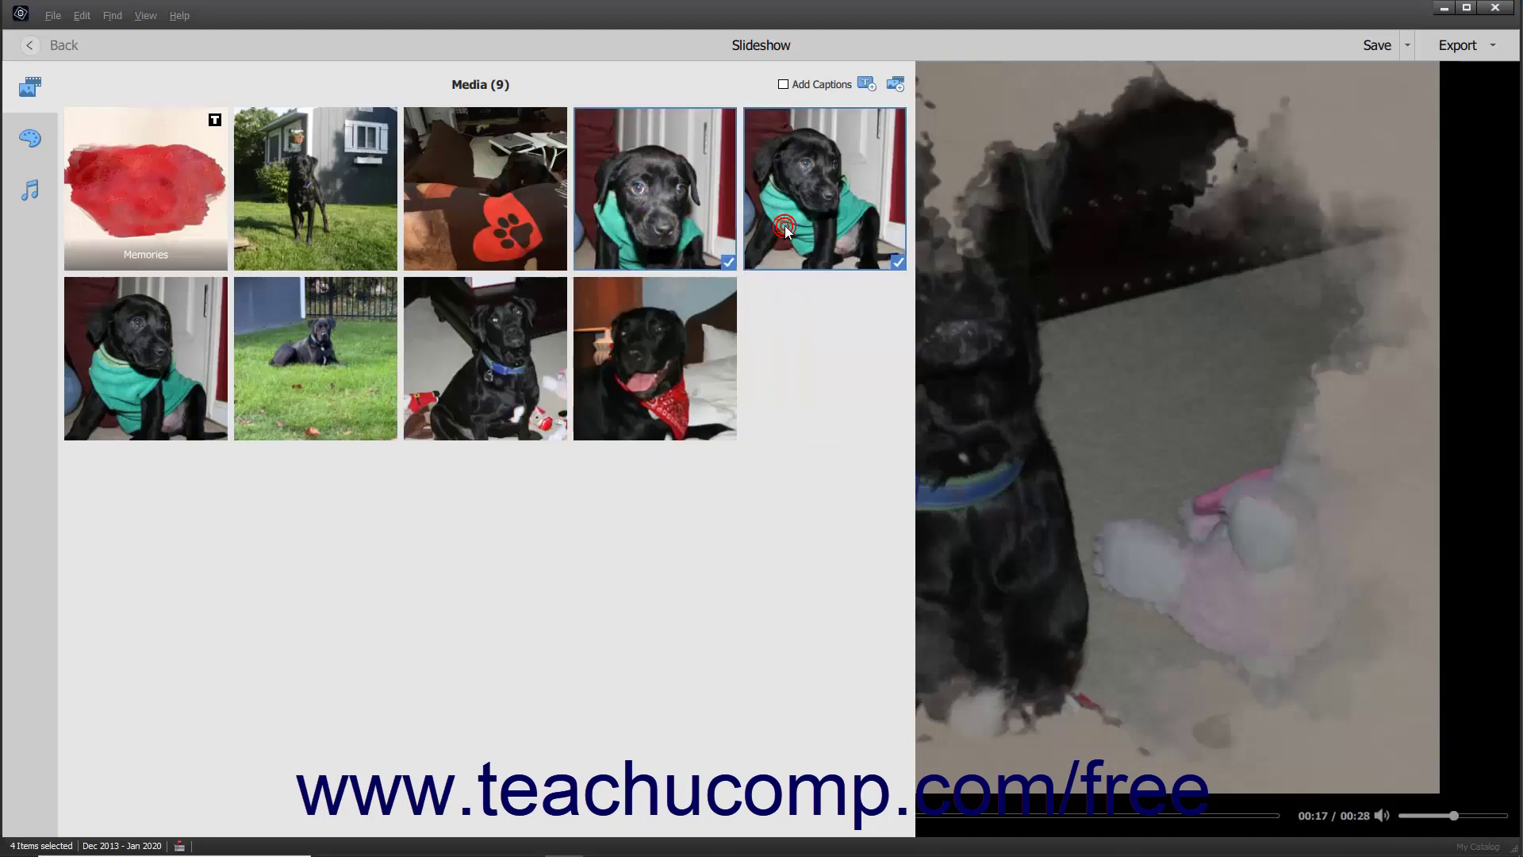
pyautogui.press('Delete')
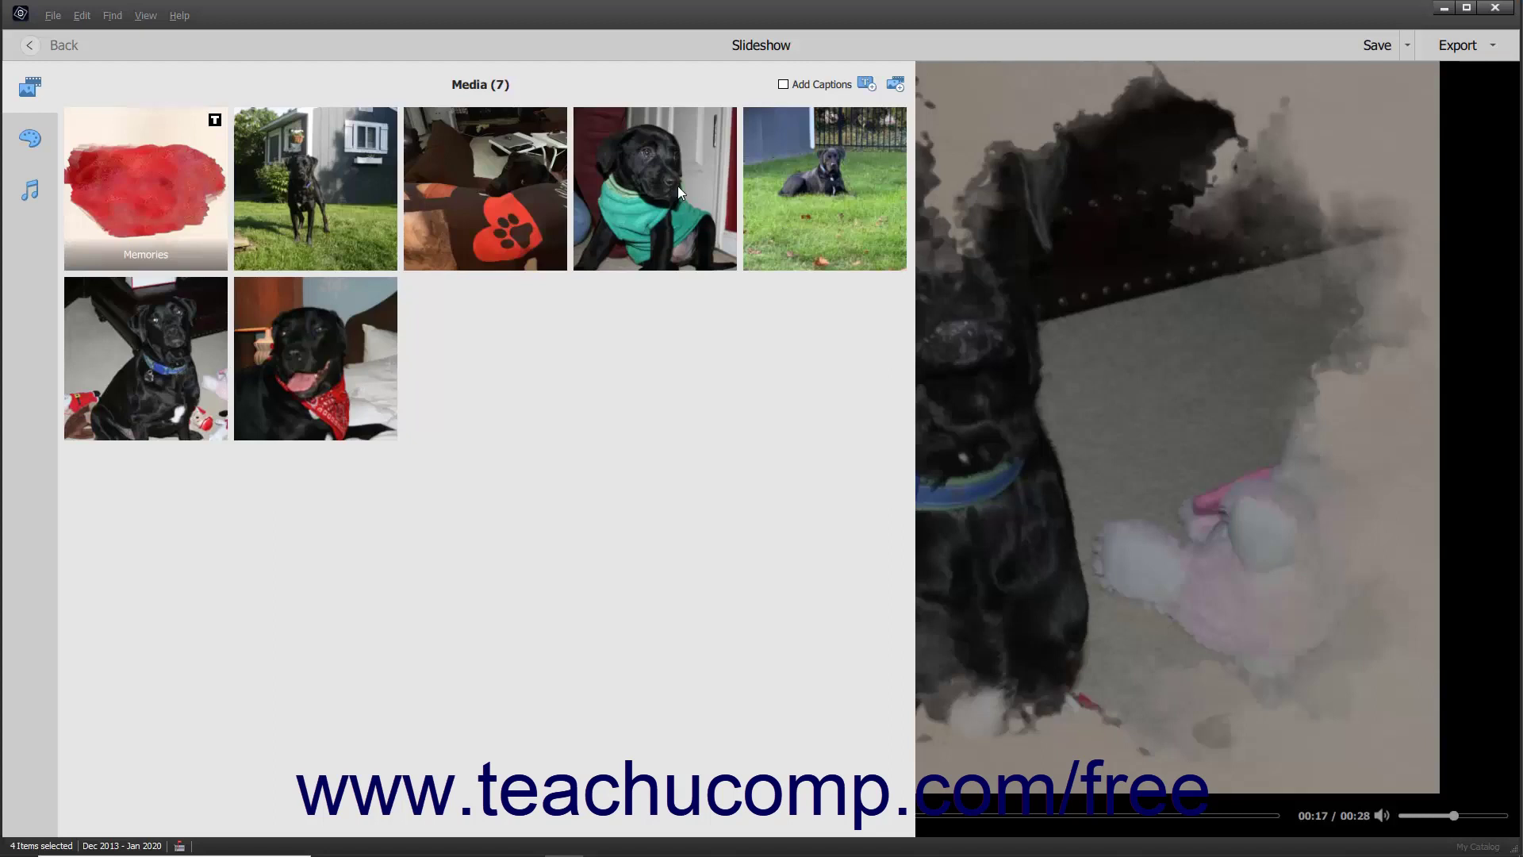
# Enable Add Captions and caption the sixth, blue-collar photo 'Am I on the "Naughty" list?'.
pyautogui.click(784, 85)
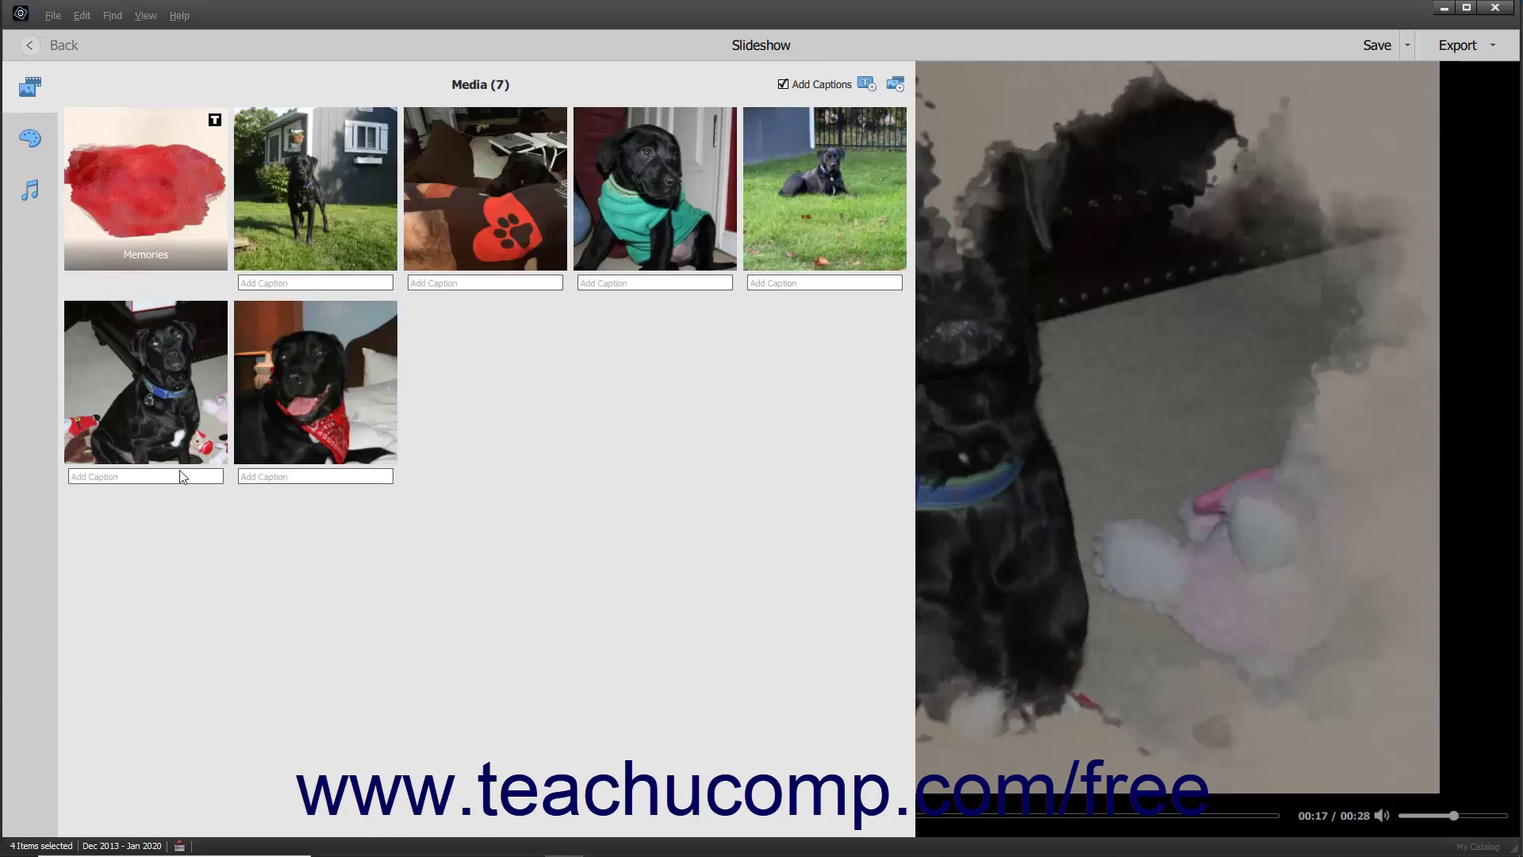
pyautogui.click(151, 478)
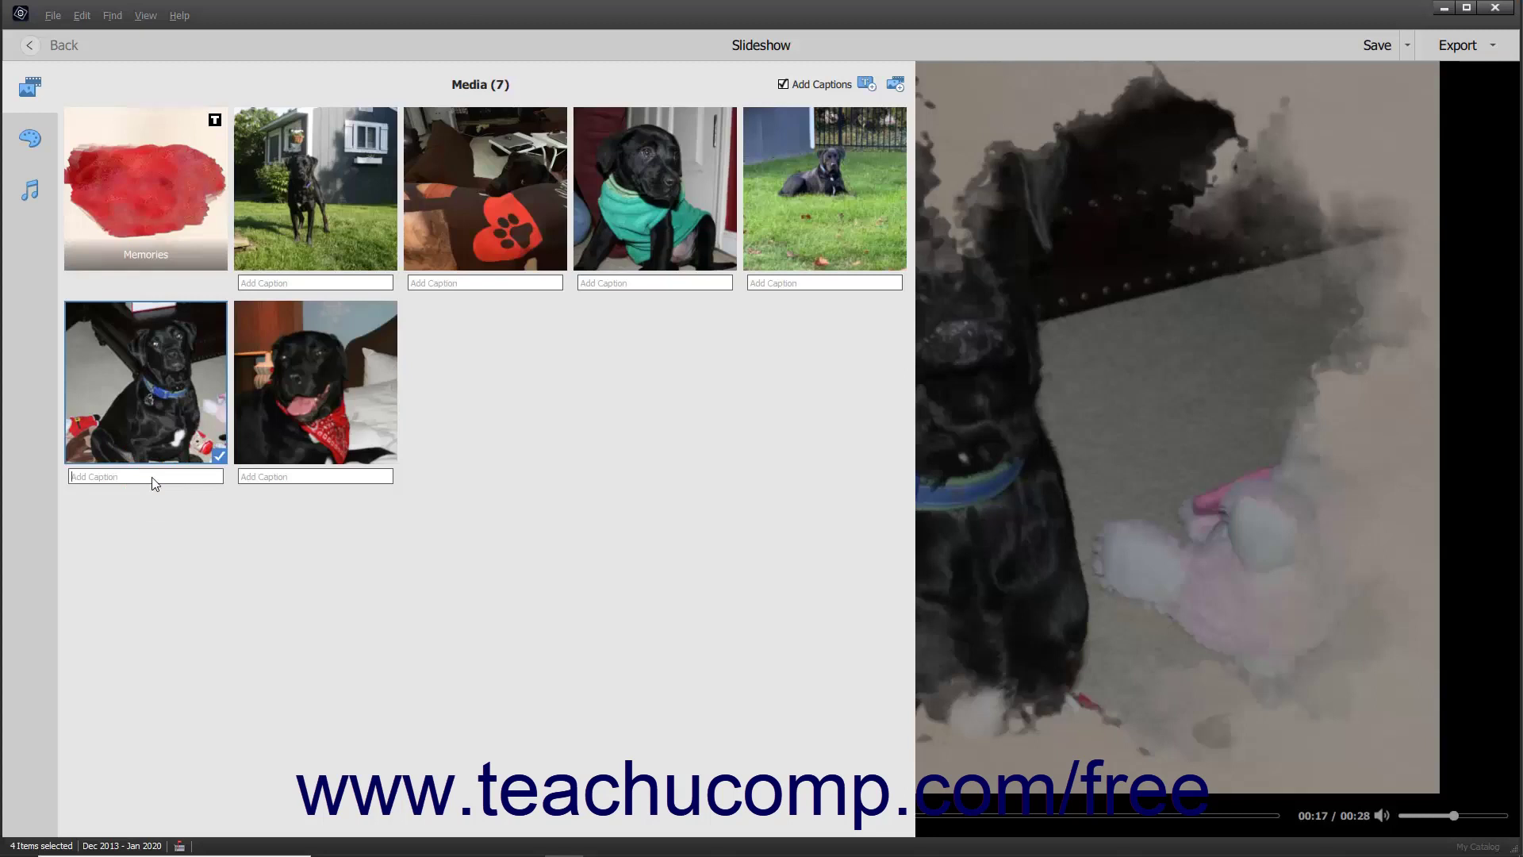
pyautogui.write('Am')
pyautogui.press('Return')
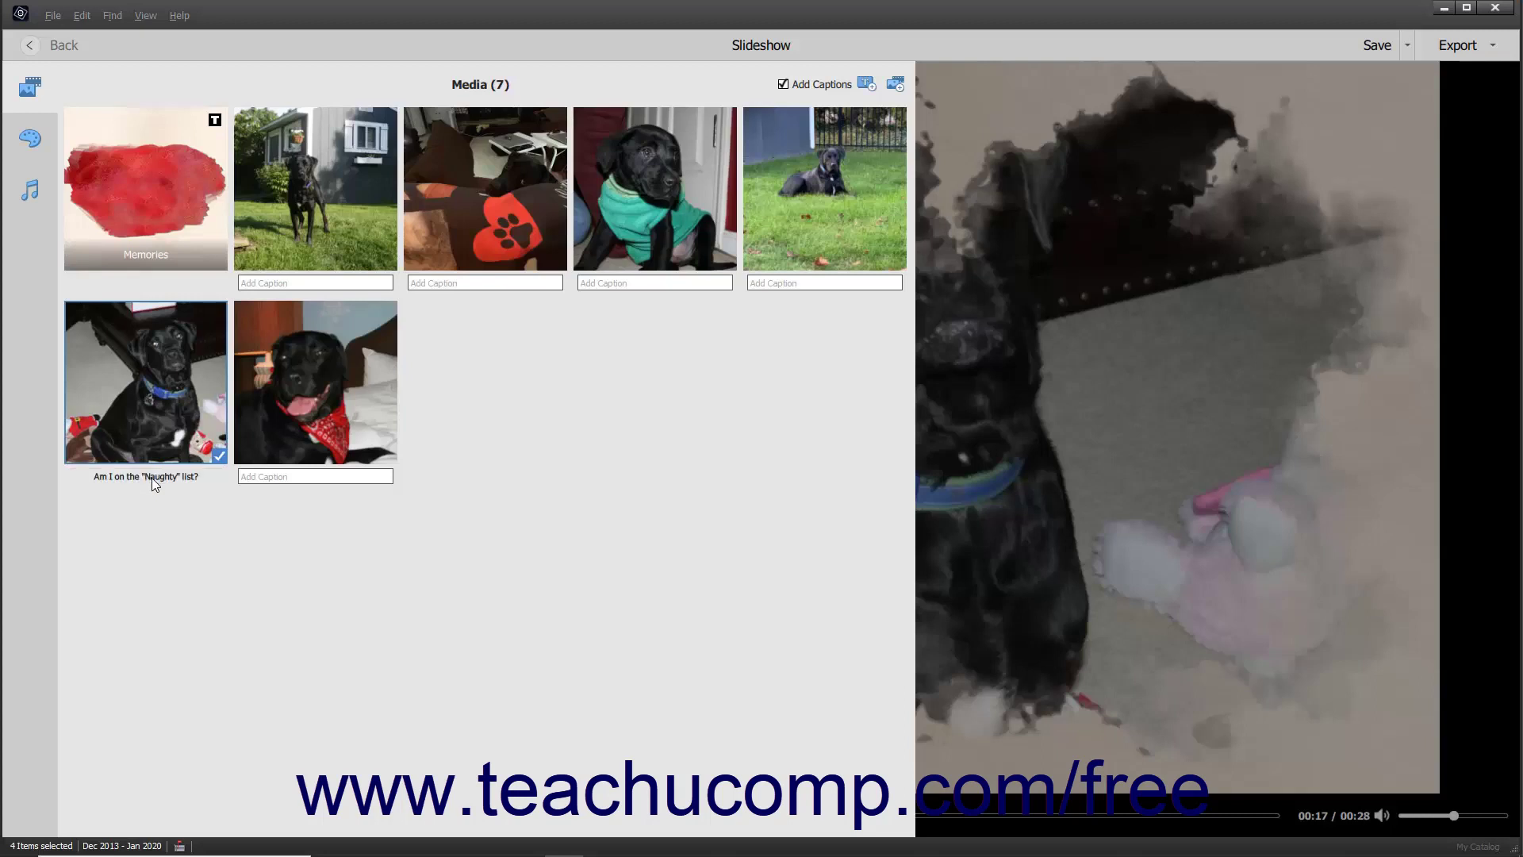
pyautogui.click(116, 482)
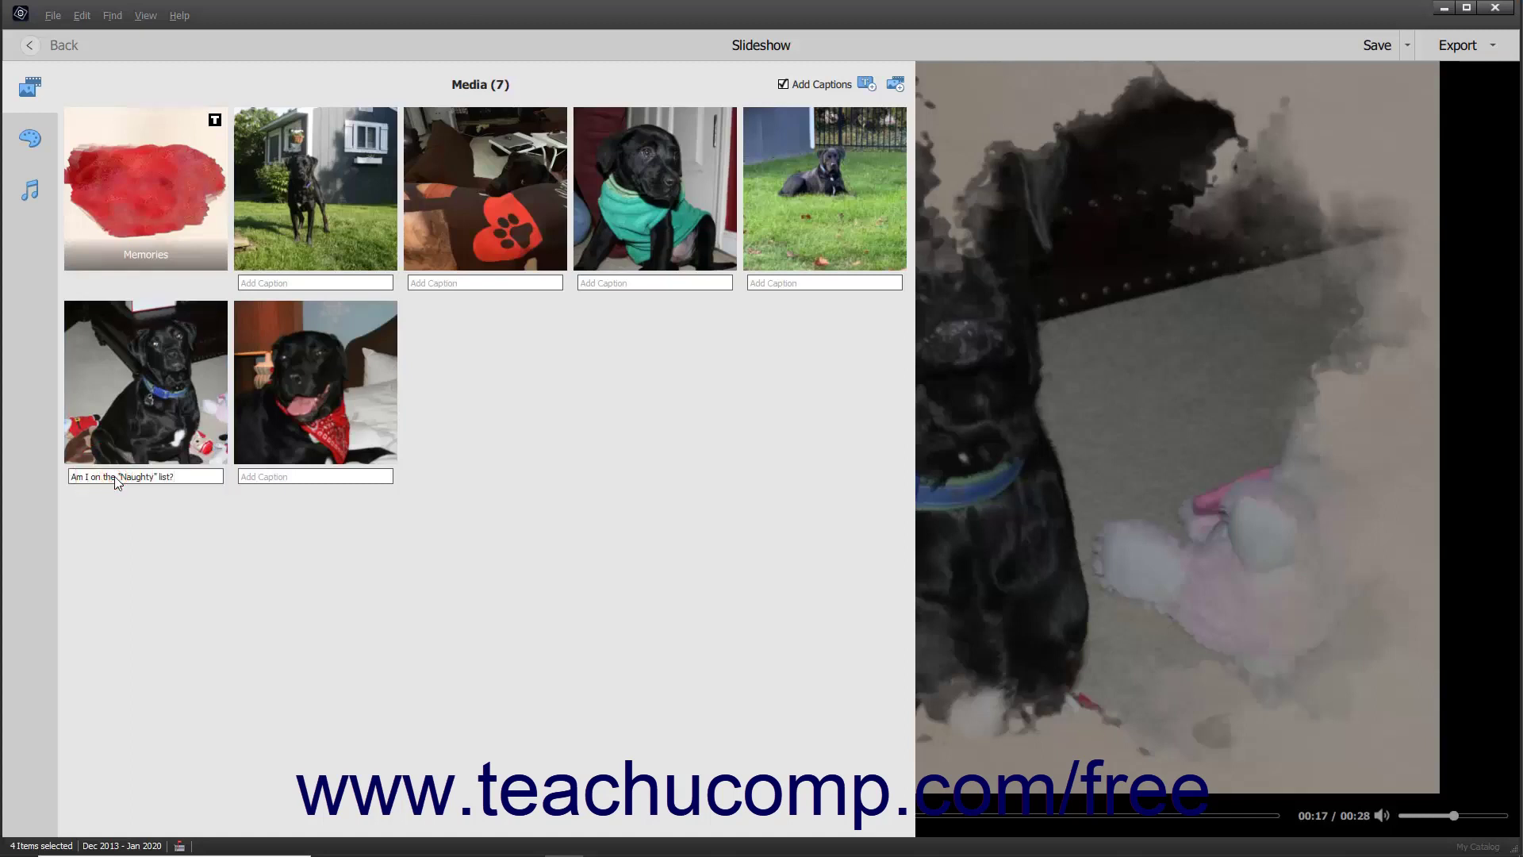
pyautogui.click(191, 539)
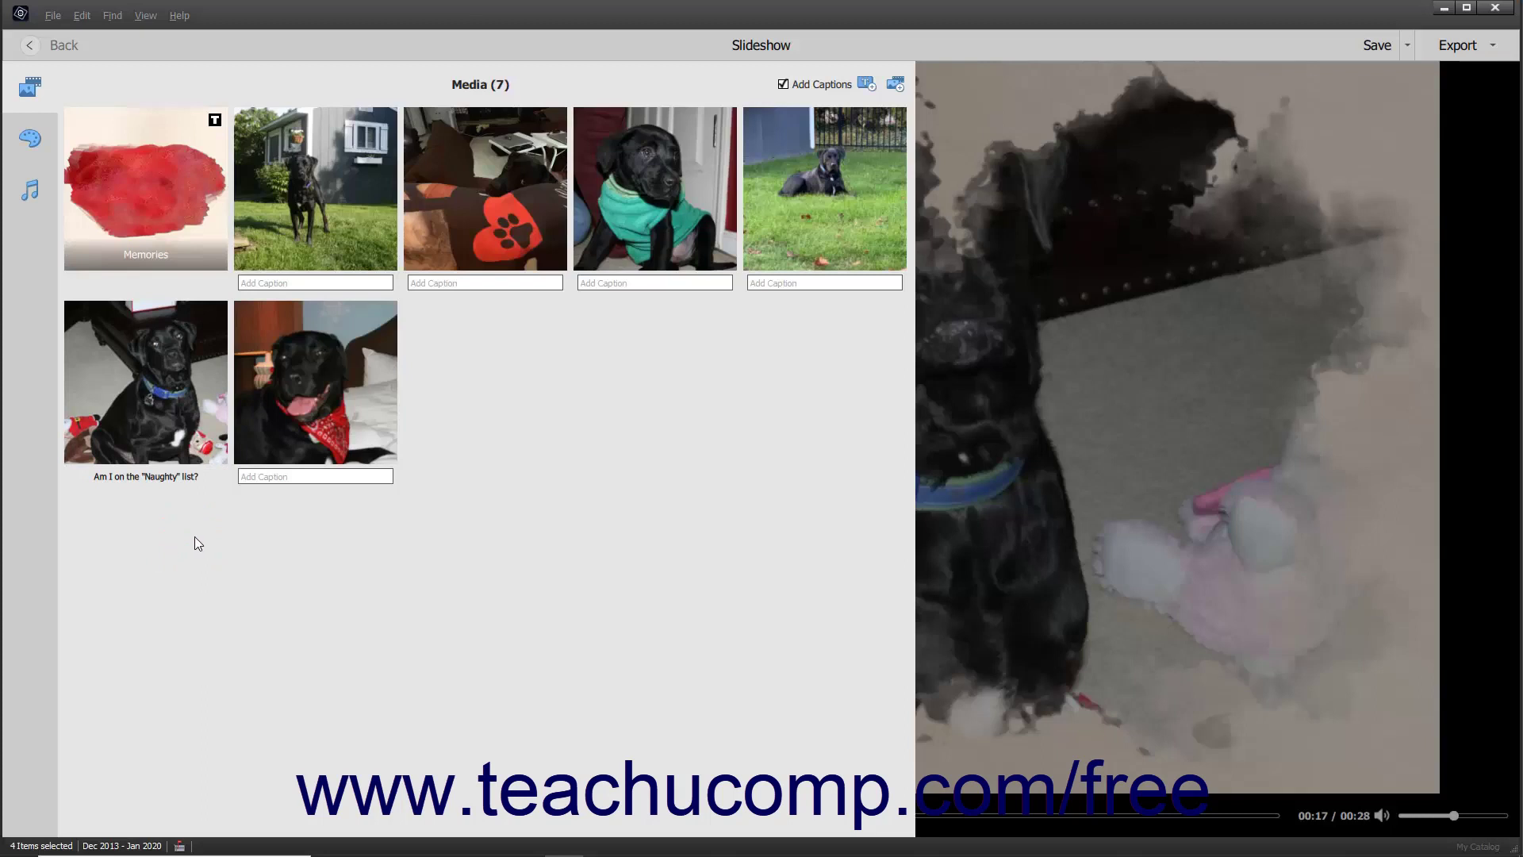
pyautogui.click(784, 89)
# Start a new text slide and browse the styles back to red watercolour.
pyautogui.click(862, 85)
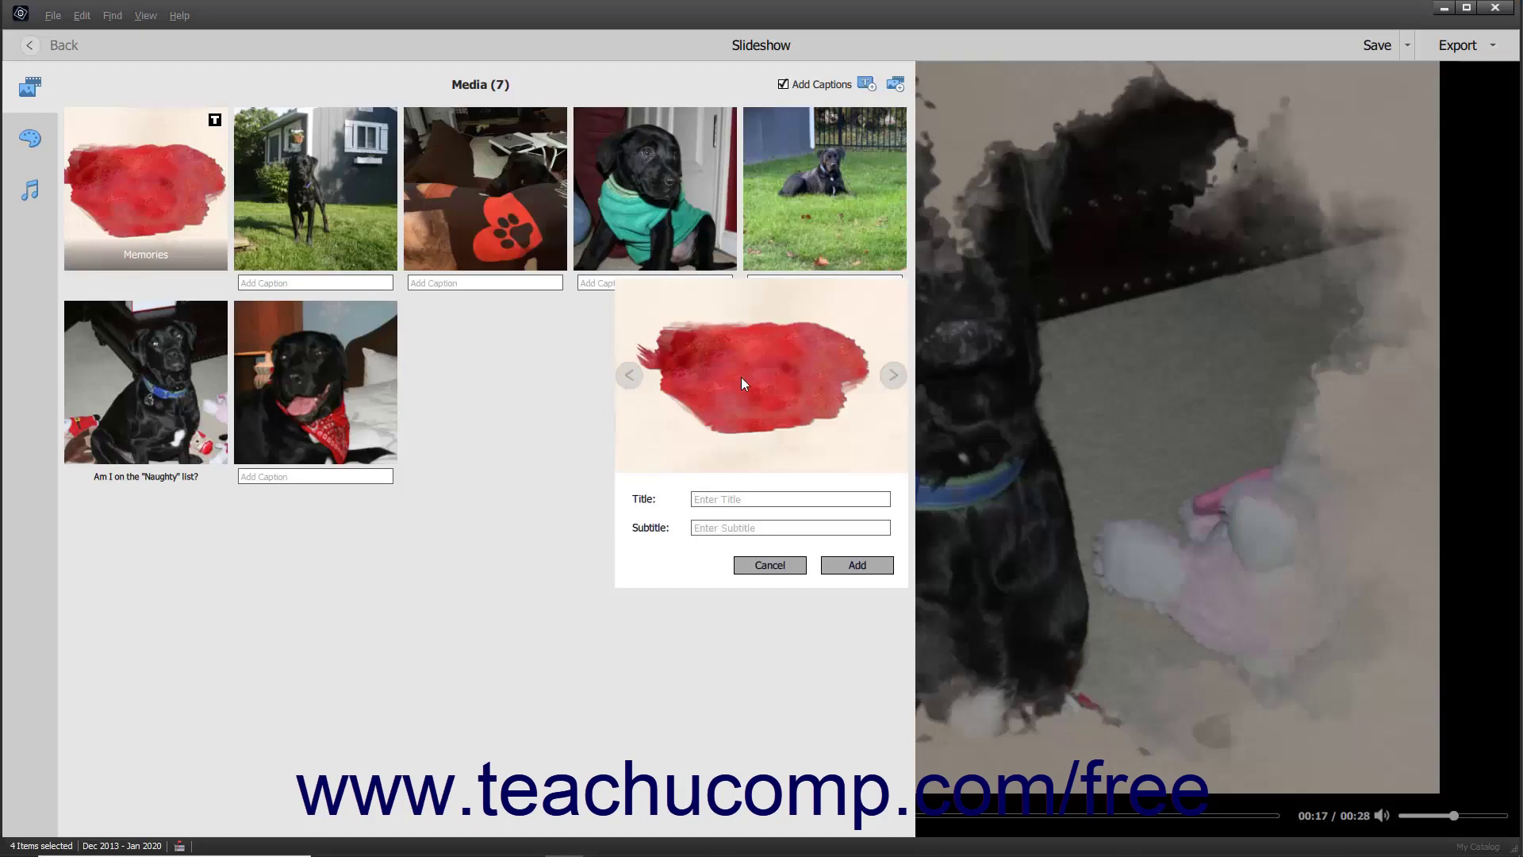
pyautogui.click(630, 377)
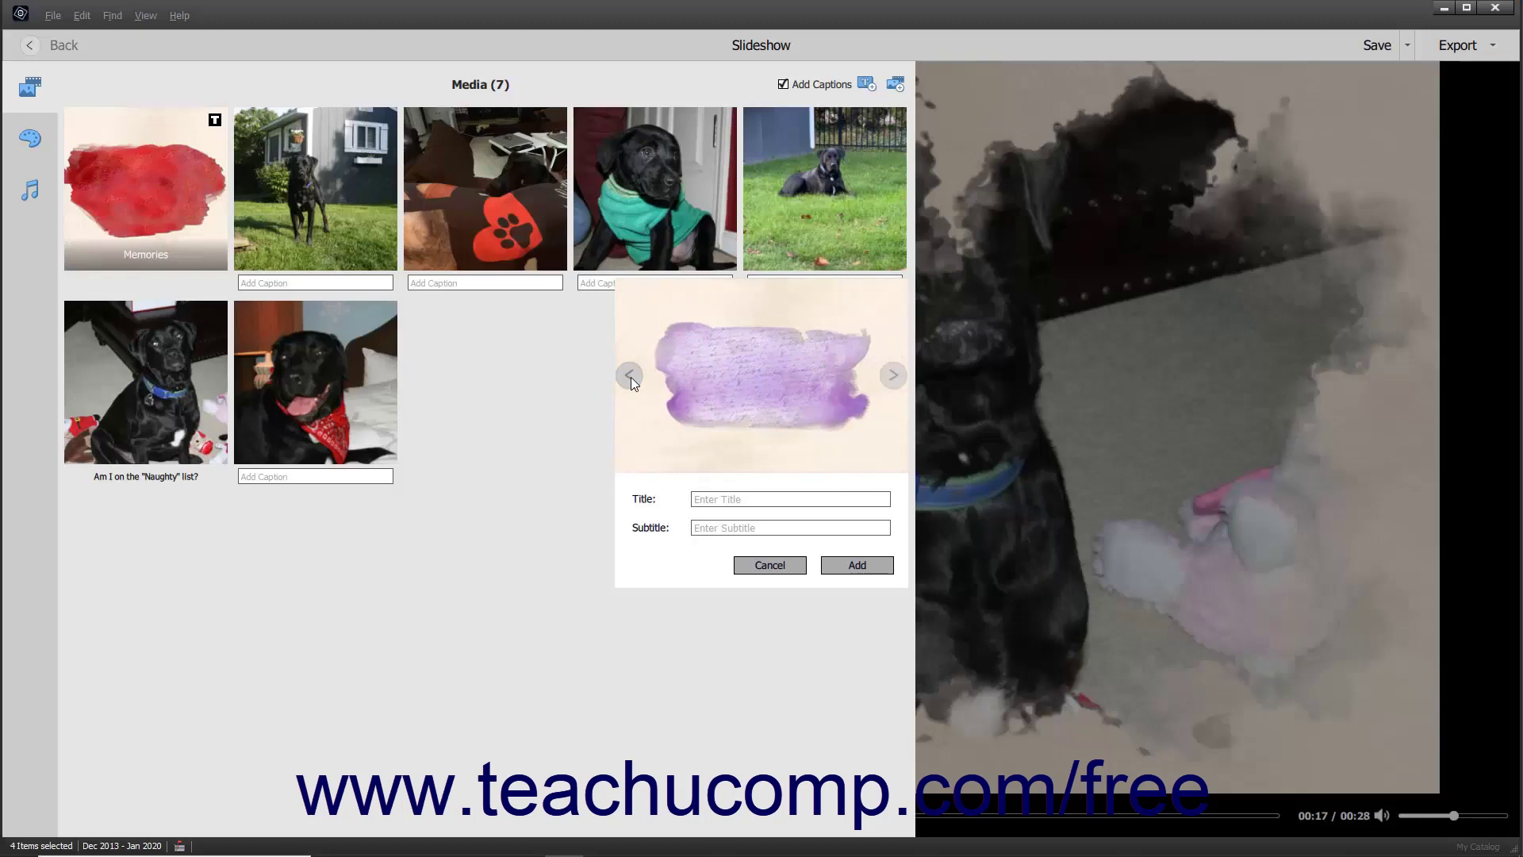
pyautogui.click(630, 377)
pyautogui.click(631, 378)
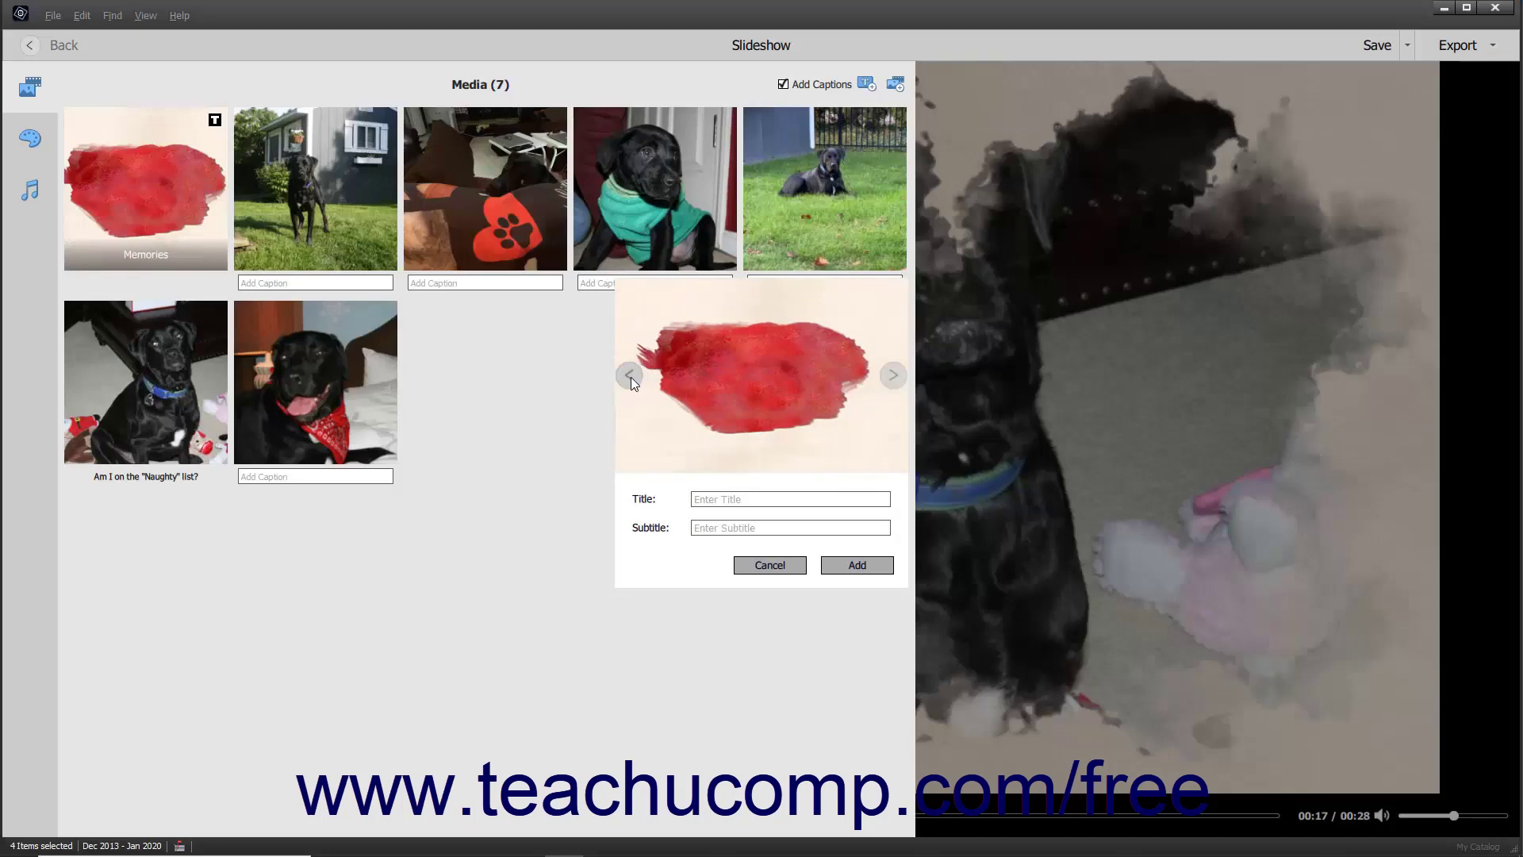
# Title the slide 'Outside' with subtitle 'Lazy days in the yard...' and add it.
pyautogui.click(719, 501)
pyautogui.write('Outside')
pyautogui.click(721, 532)
pyautogui.write('Lazy days in the yard...')
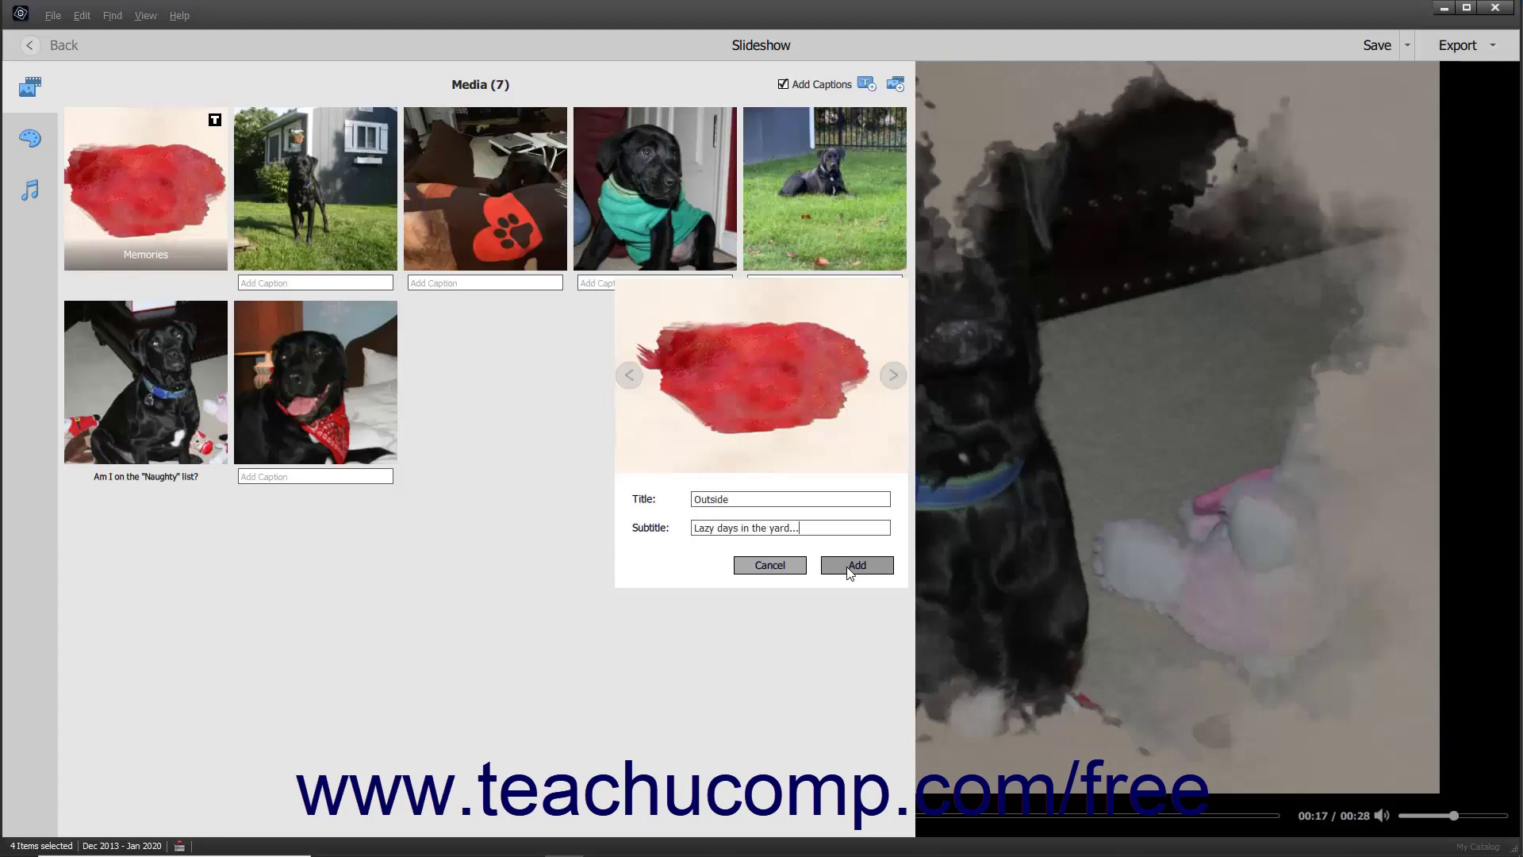
pyautogui.click(849, 568)
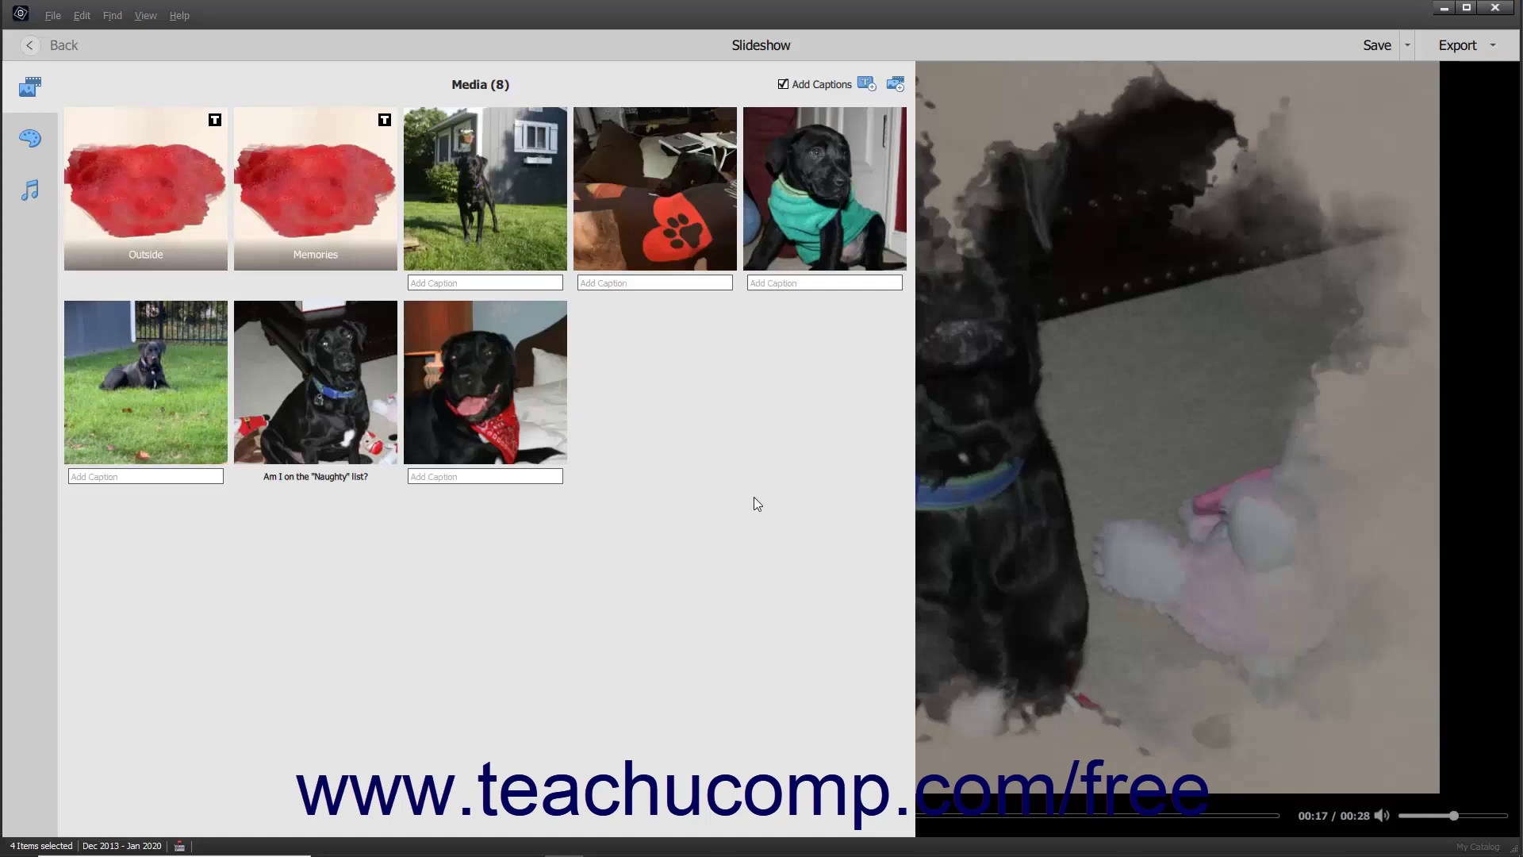
# Open the Memories title slide for editing, then cancel without changes.
pyautogui.rightClick(347, 203)
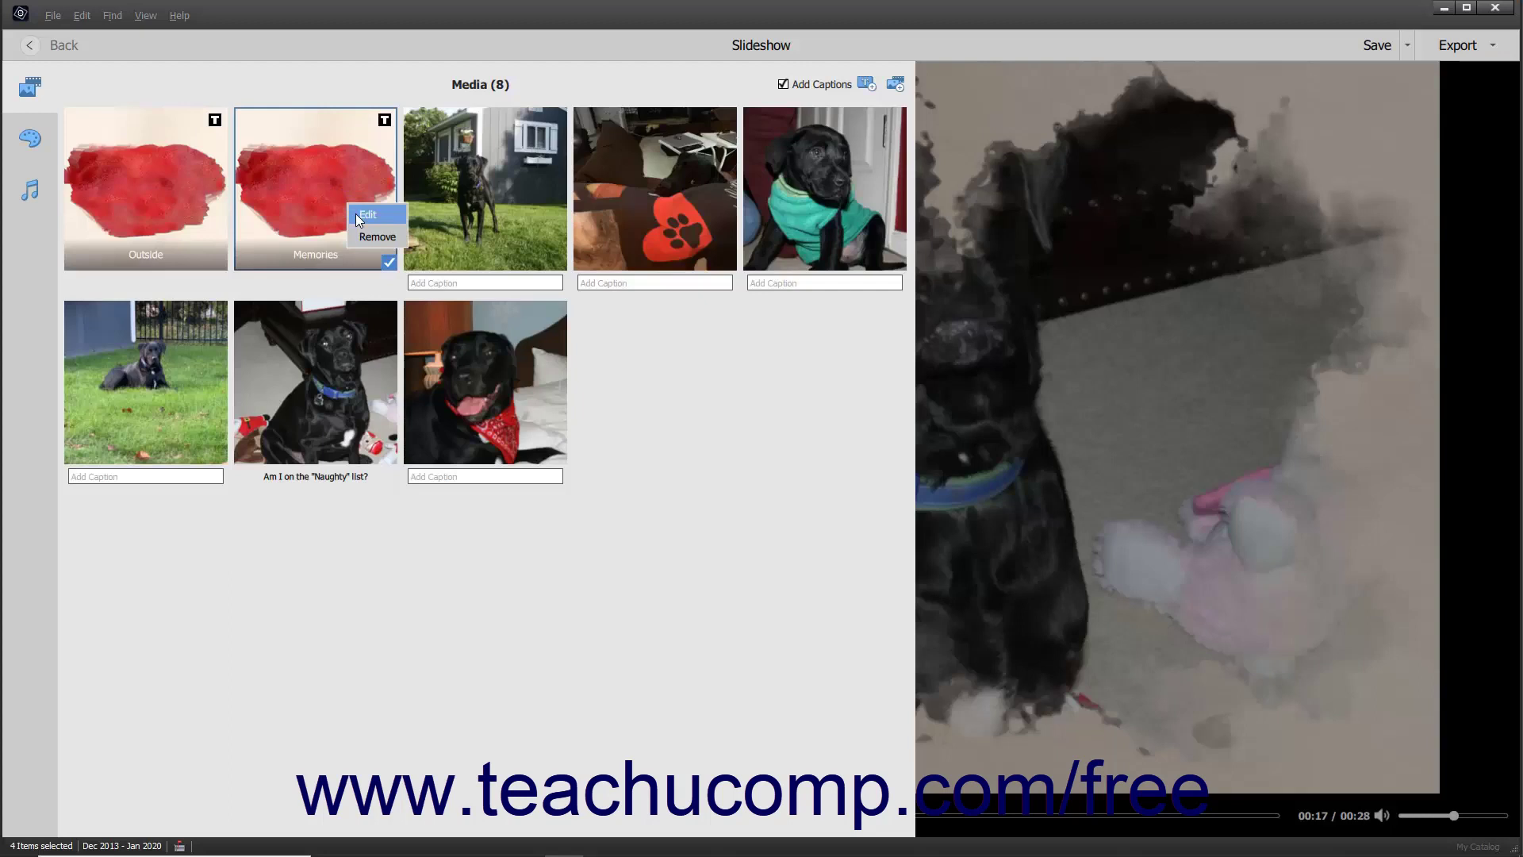
pyautogui.click(356, 214)
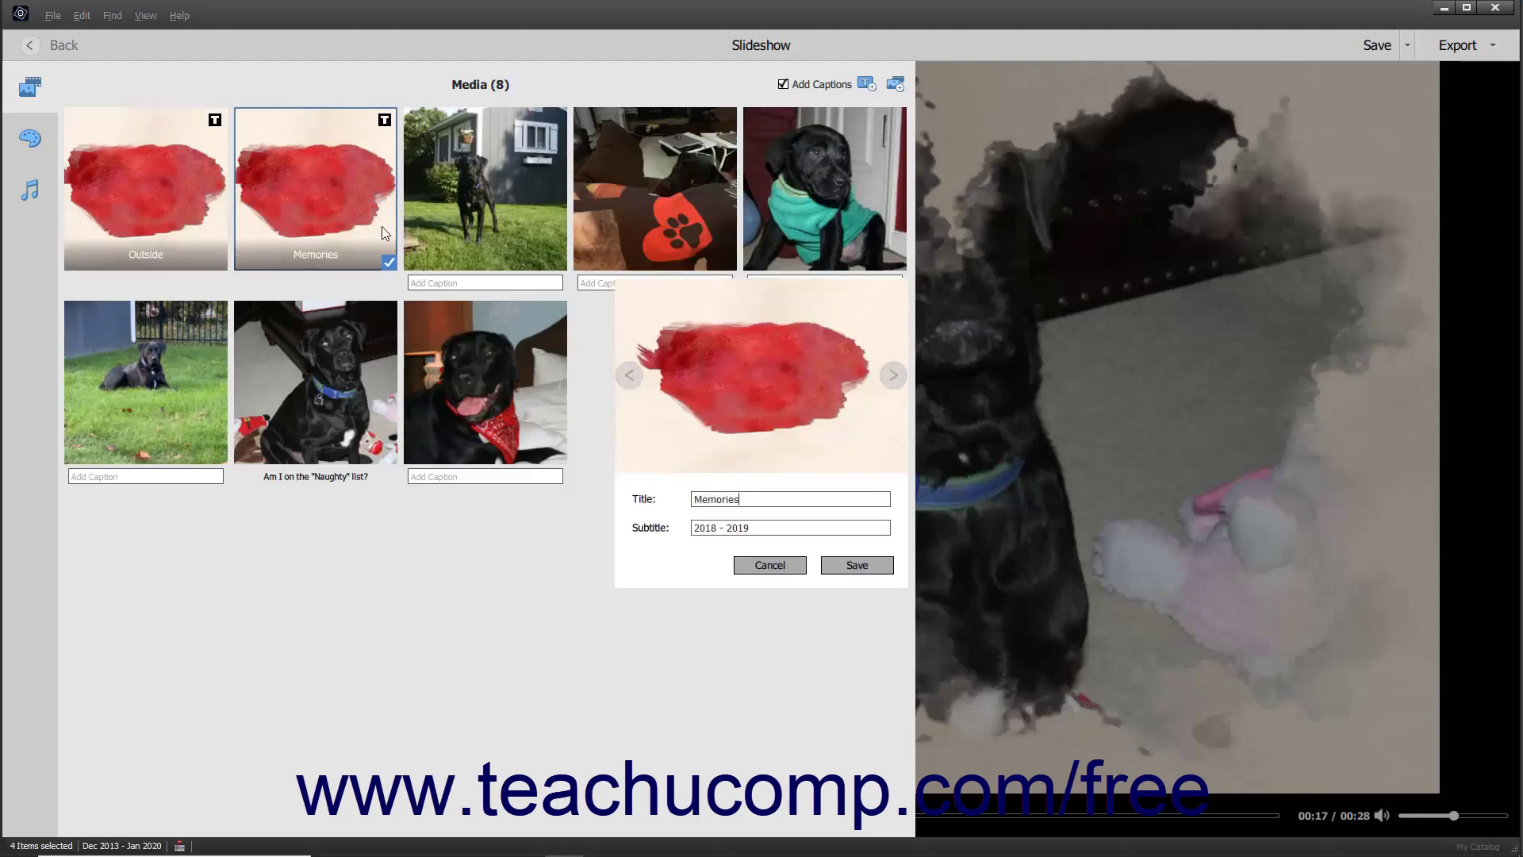
pyautogui.click(801, 568)
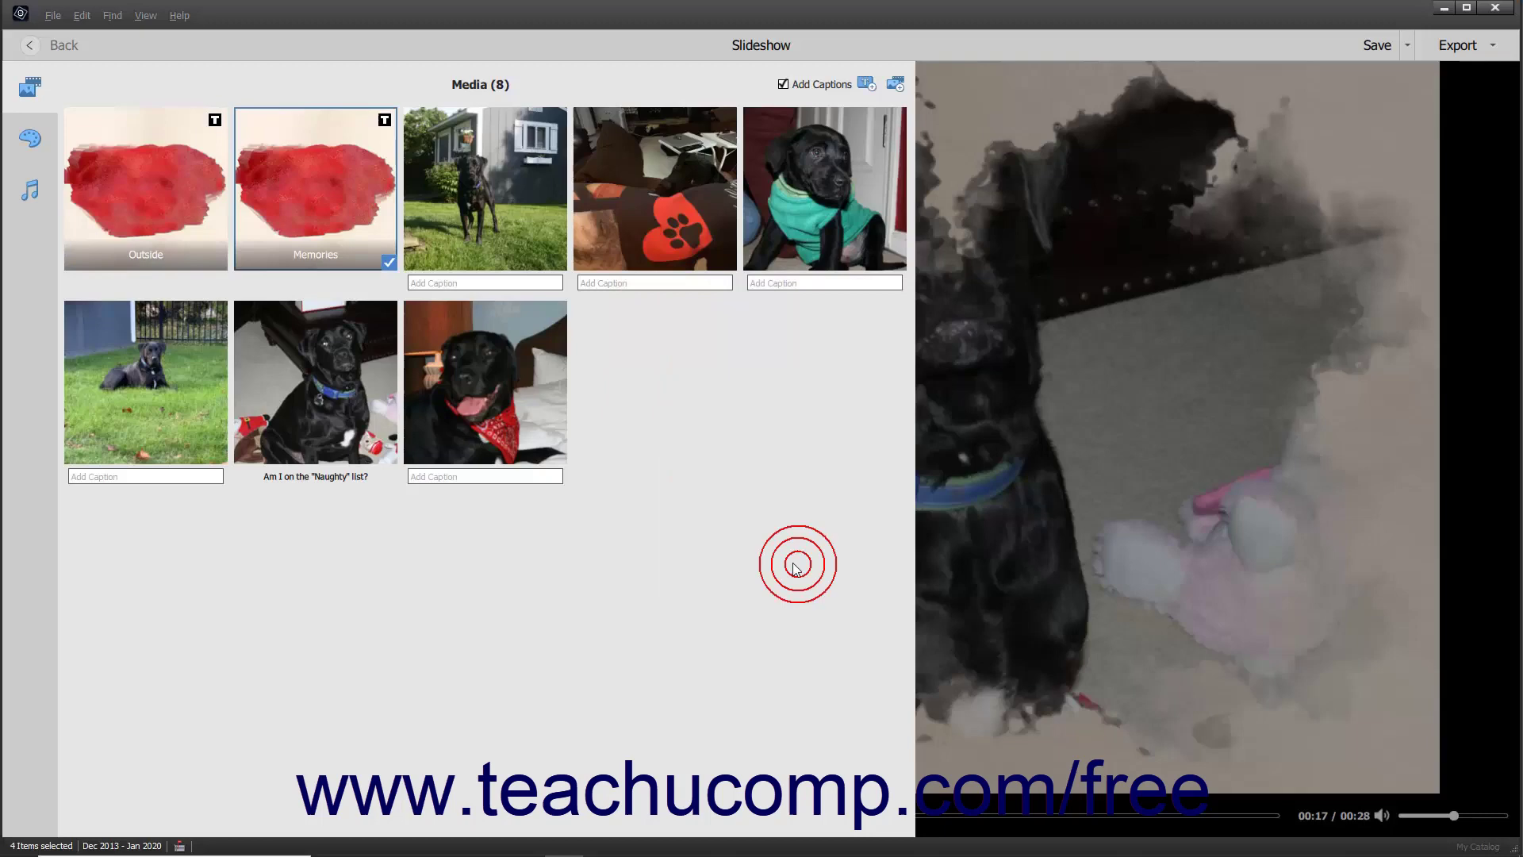
# Move Outside after Memories and the dog-on-grass photo into the fourth slot.
pyautogui.click(162, 215)
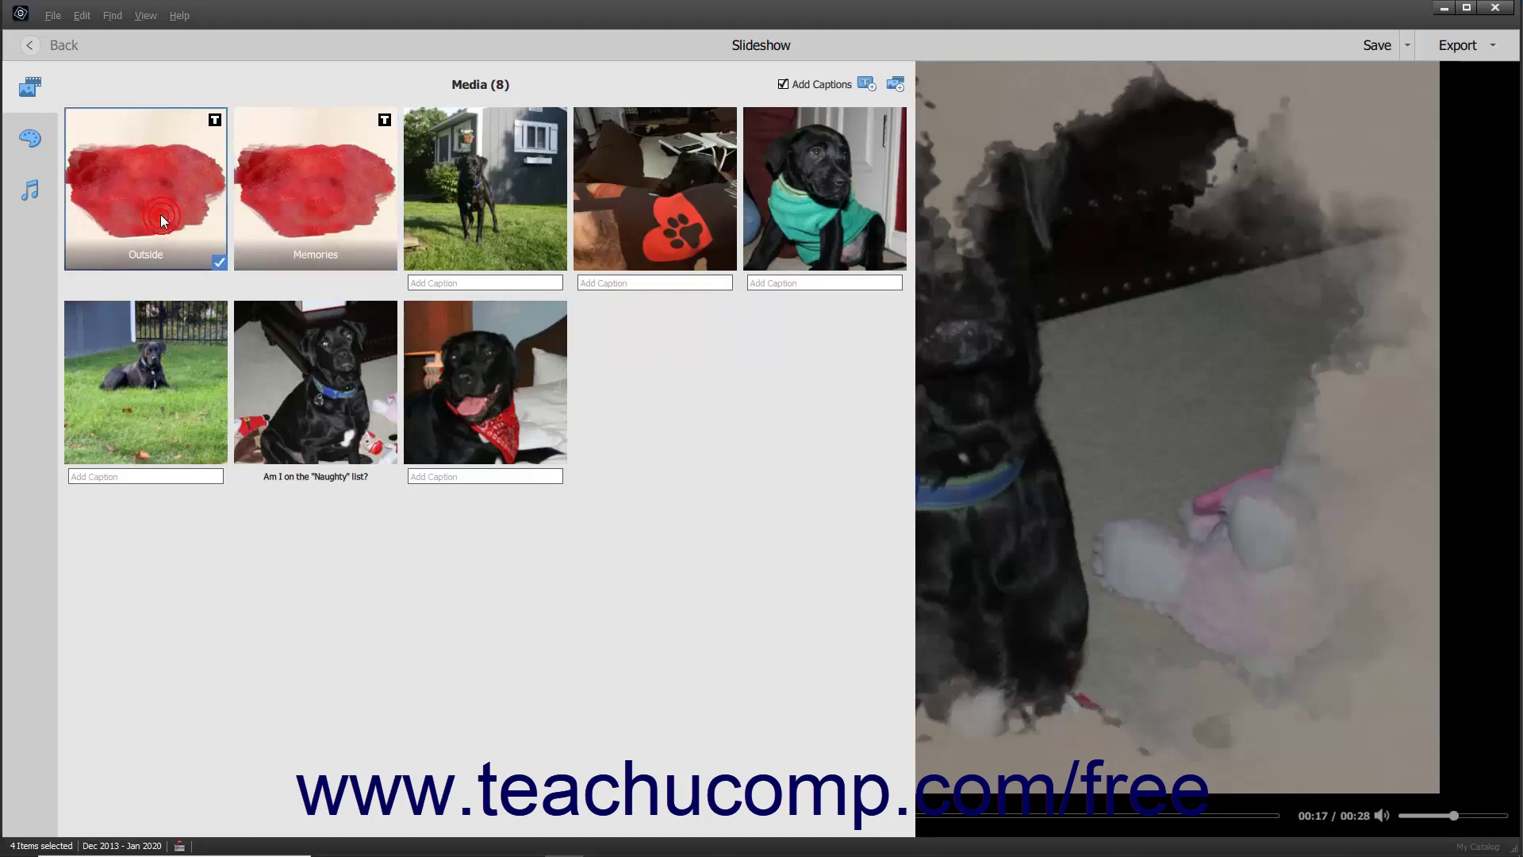
pyautogui.moveTo(160, 214); pyautogui.dragTo(405, 198)
pyautogui.click(159, 412)
pyautogui.moveTo(149, 419); pyautogui.dragTo(573, 198)
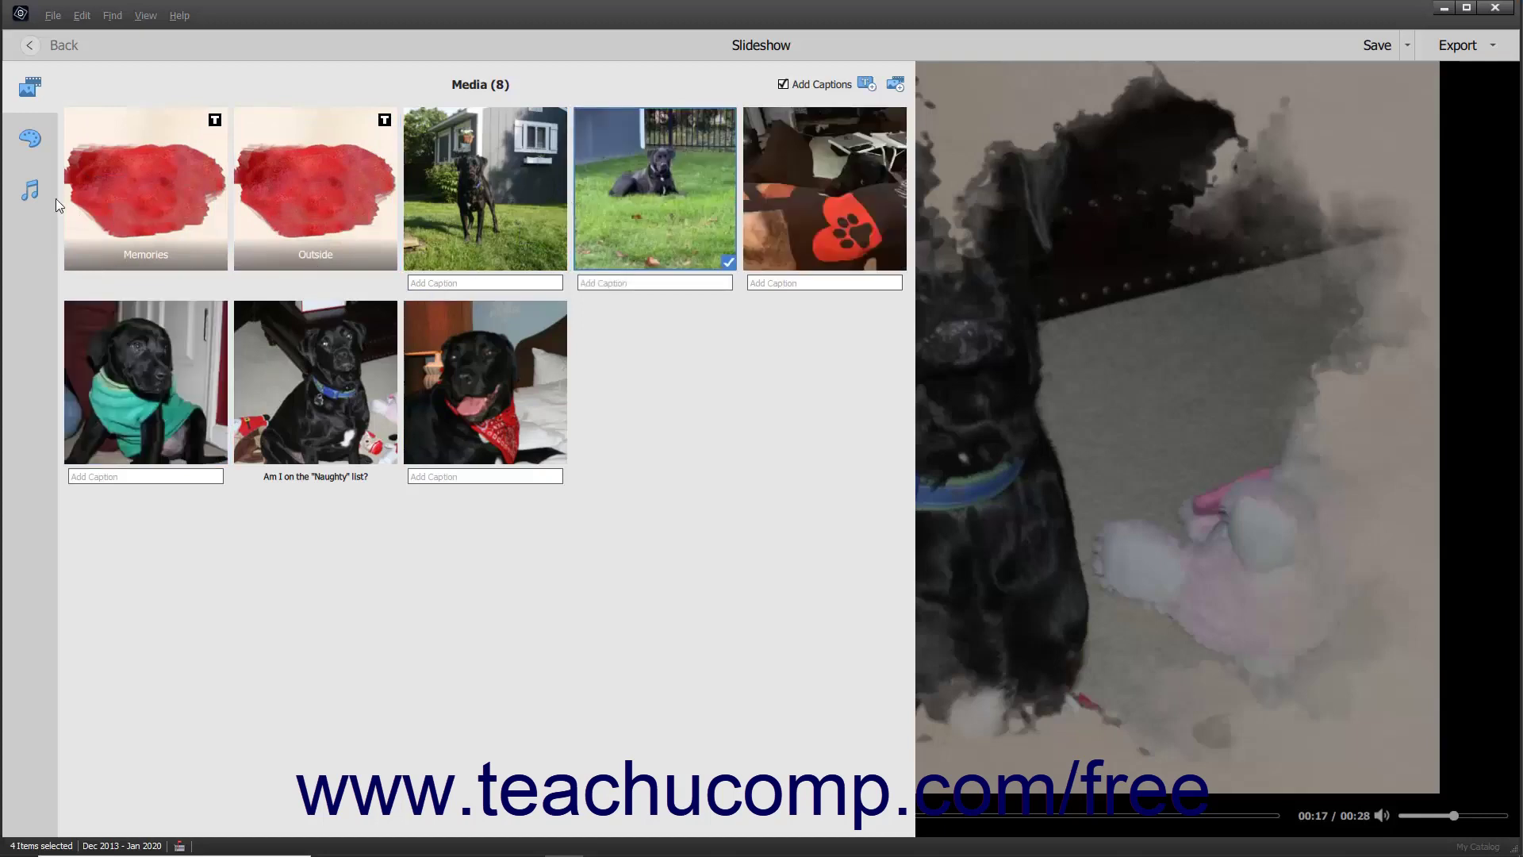
# Choose City Lights from the theme list and apply it, giving a 56-second slideshow.
pyautogui.click(30, 139)
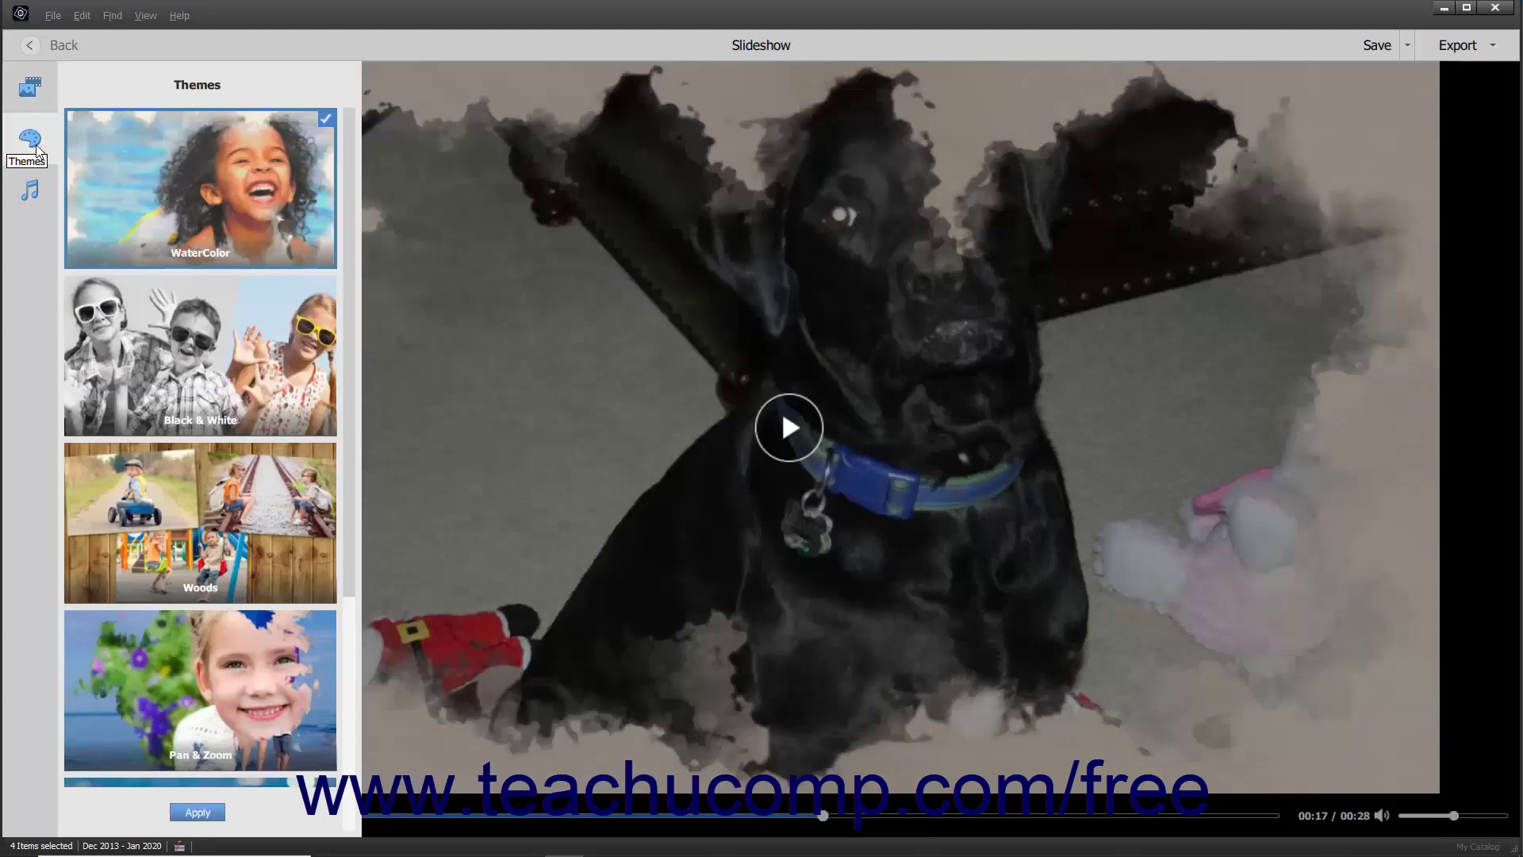
pyautogui.scroll(-4, 227, 389)
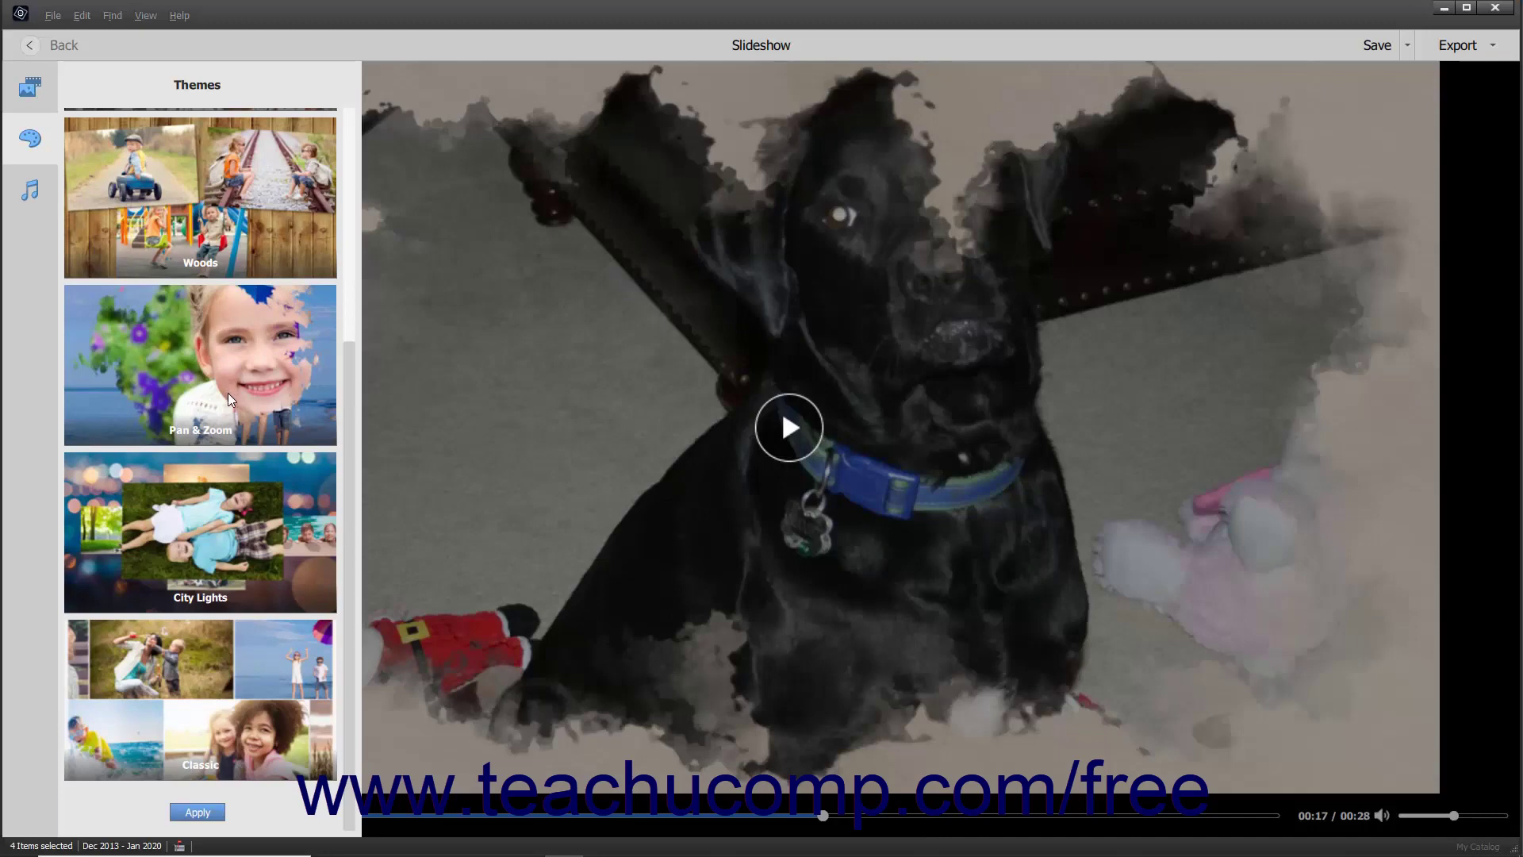
pyautogui.click(212, 506)
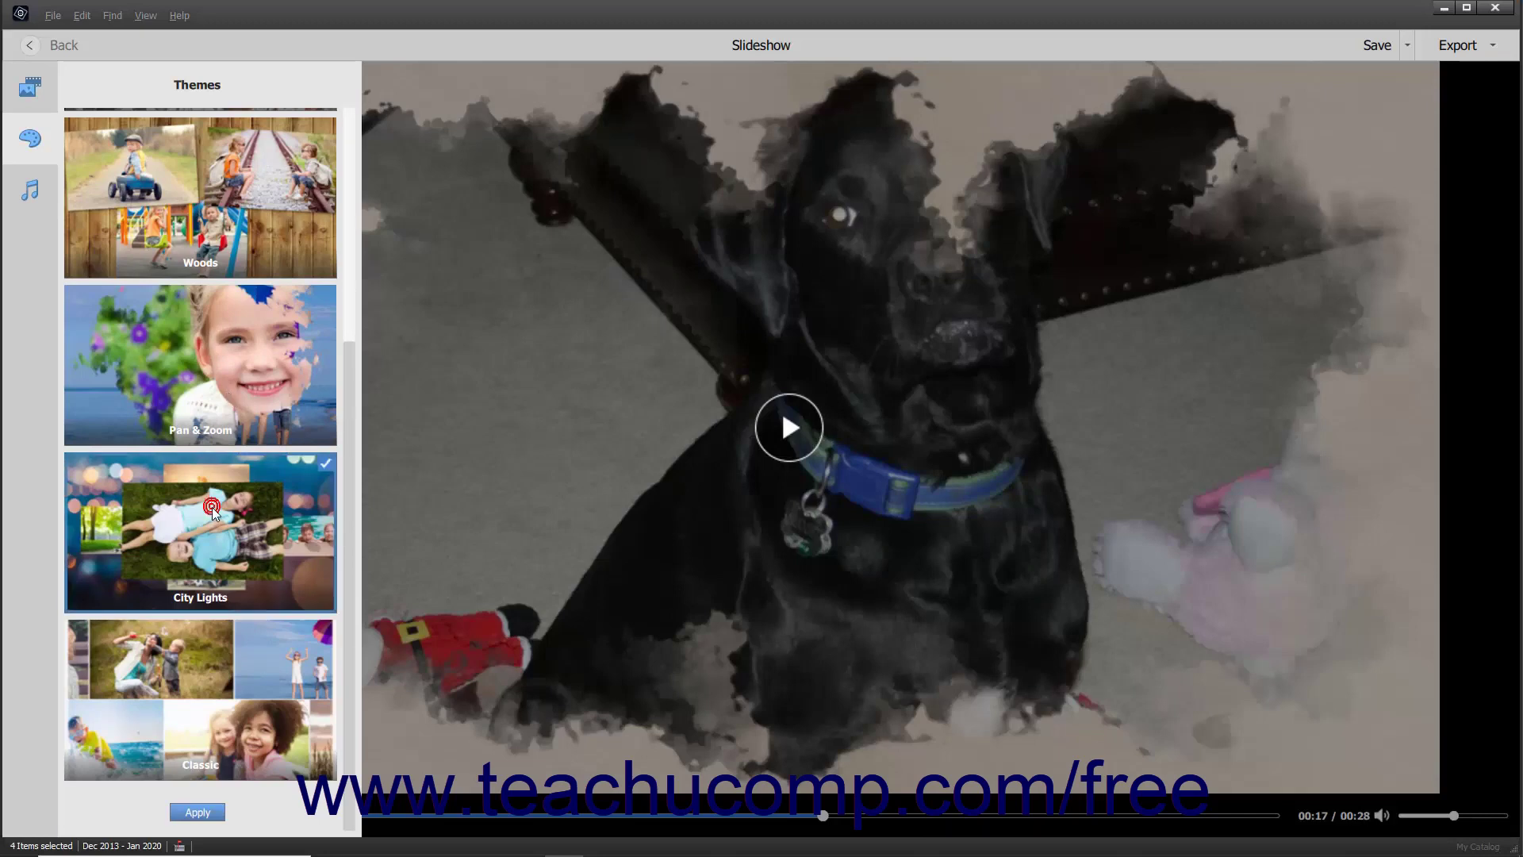
pyautogui.click(197, 812)
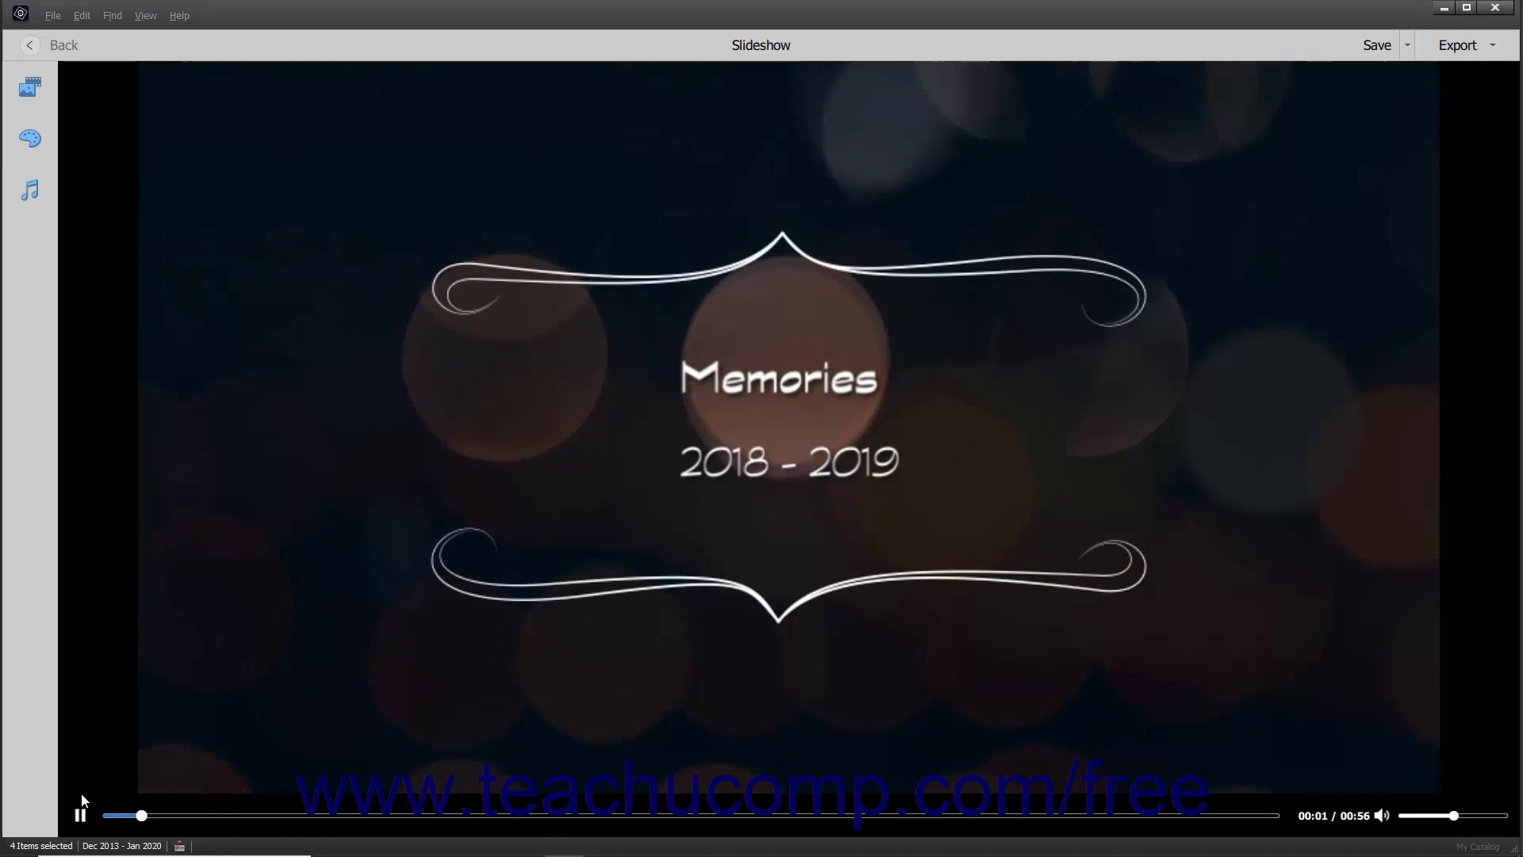
# Pause the preview and show the Audio panel with six tracks, Citylights selected.
pyautogui.click(79, 815)
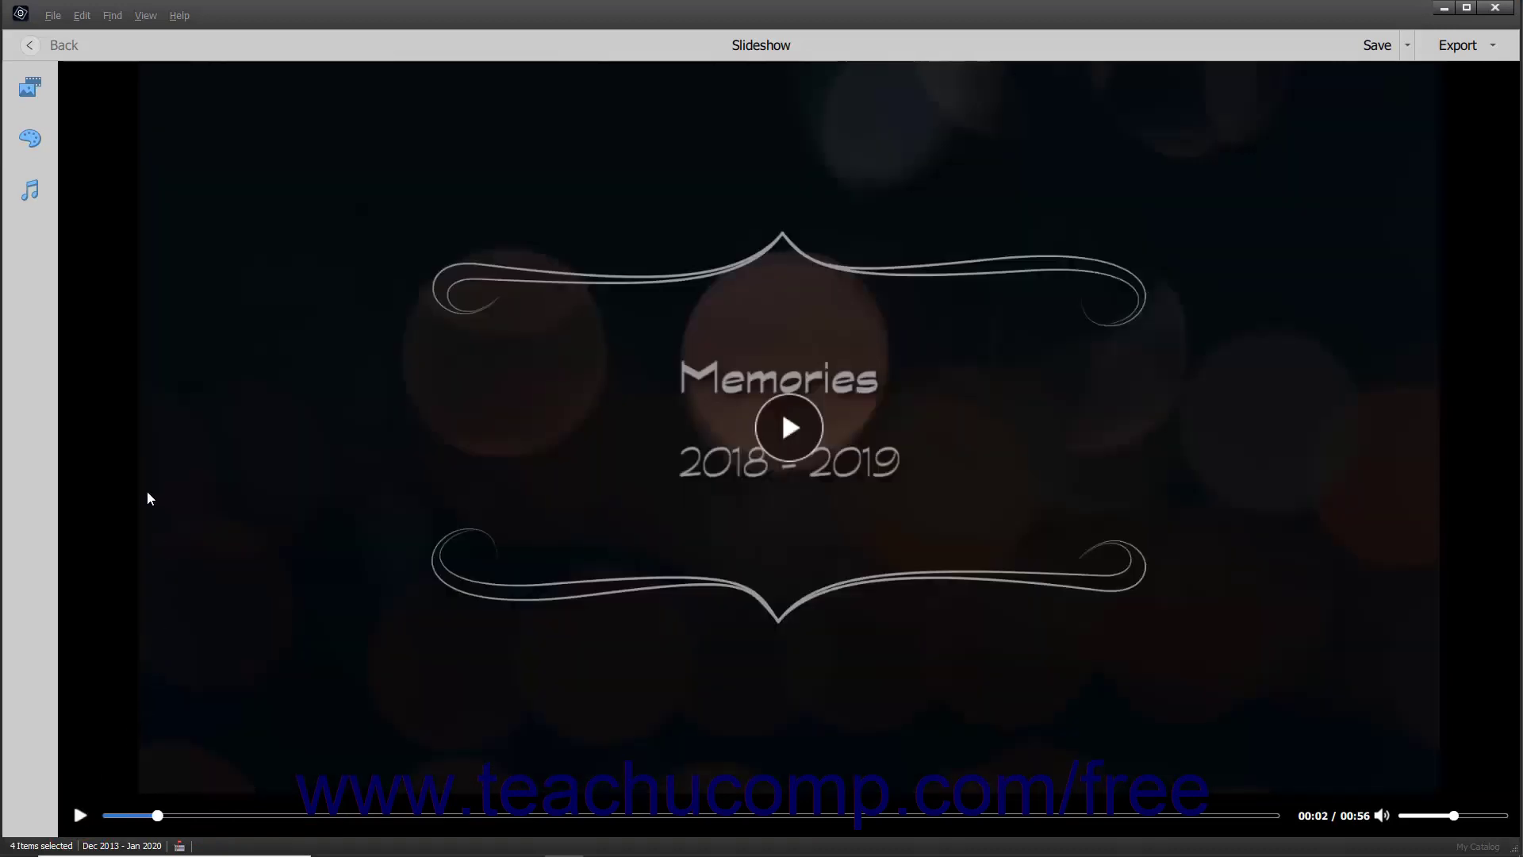
pyautogui.click(30, 191)
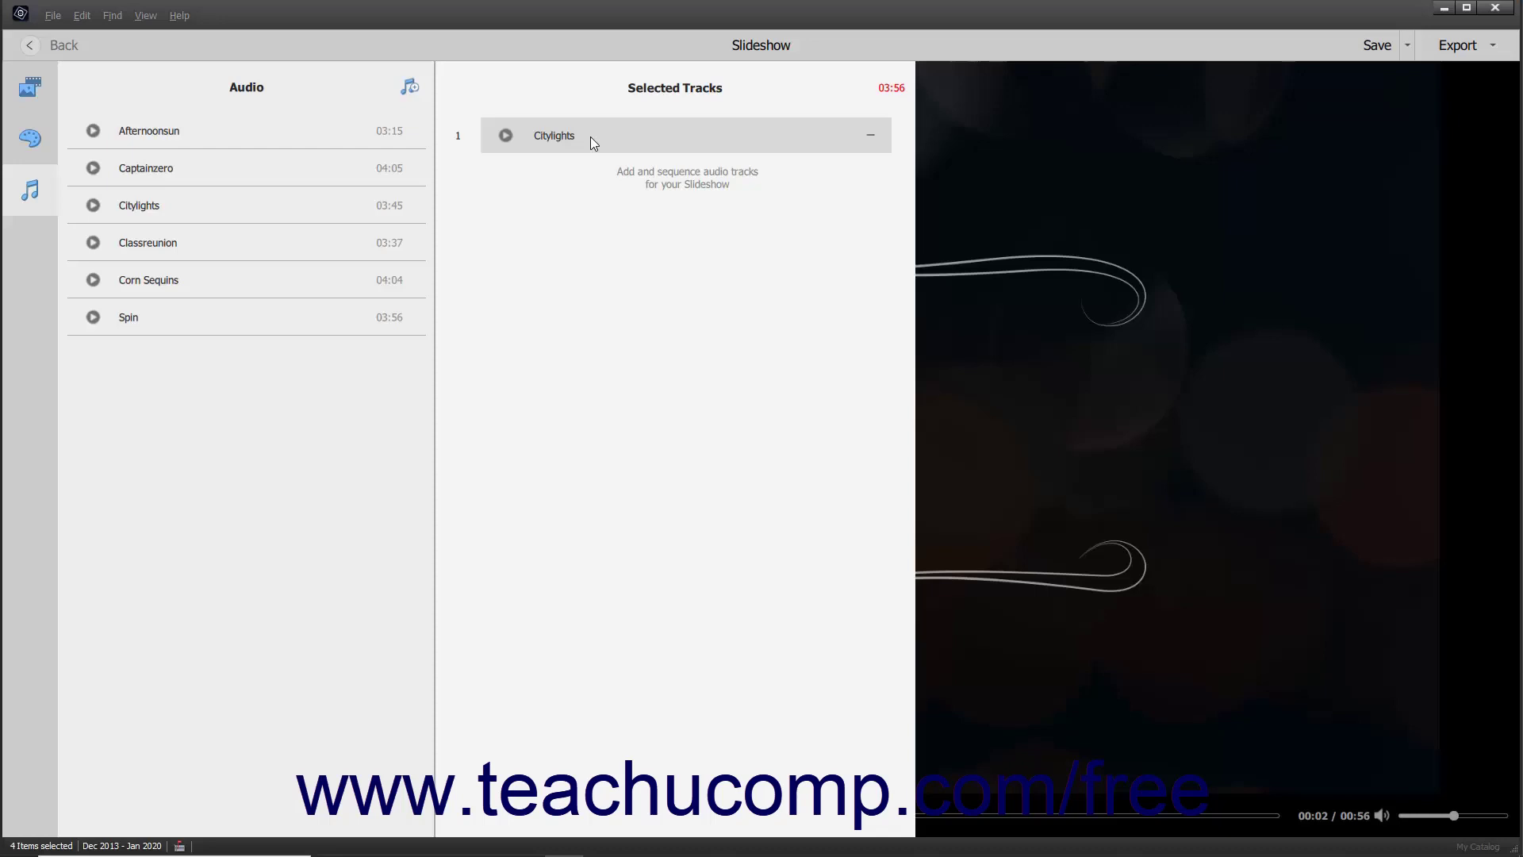
# Preview Citylights, then add Afternoonsun and remove Citylights so the music totals 03:26.
pyautogui.click(505, 135)
pyautogui.click(505, 136)
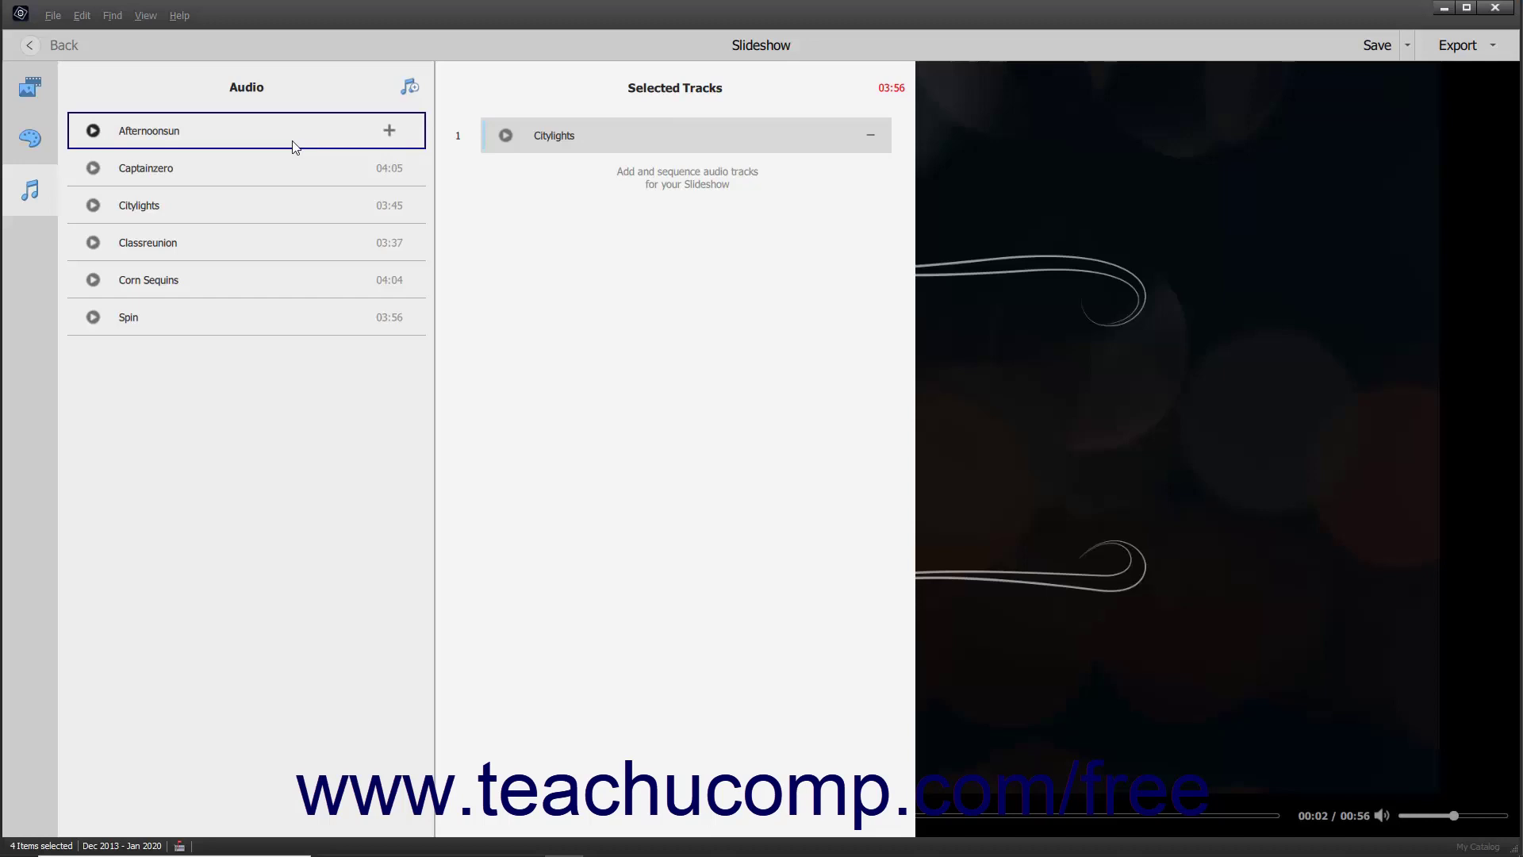
pyautogui.click(388, 132)
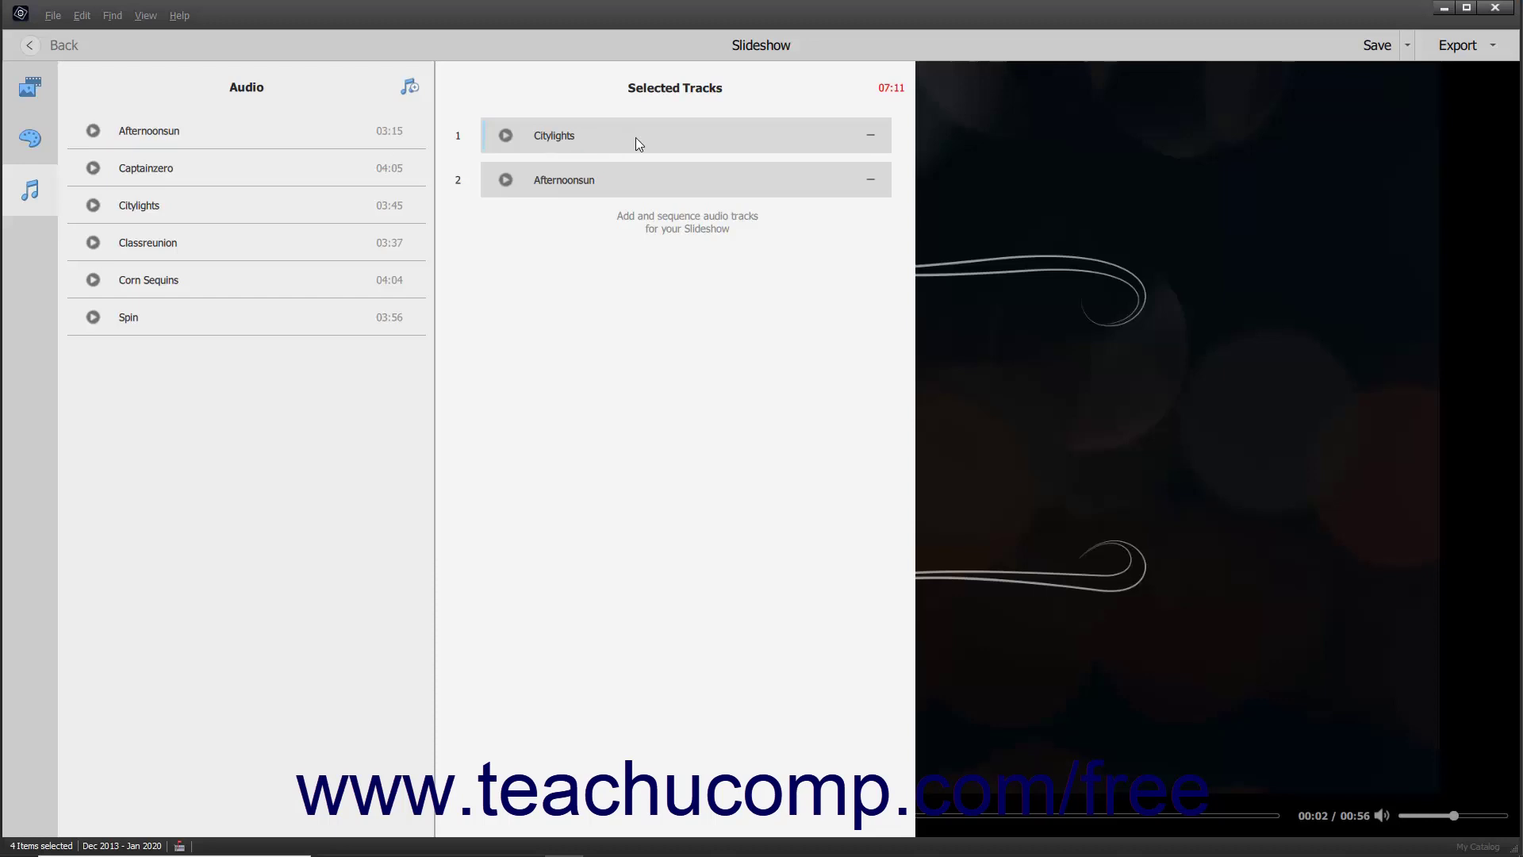
pyautogui.click(870, 135)
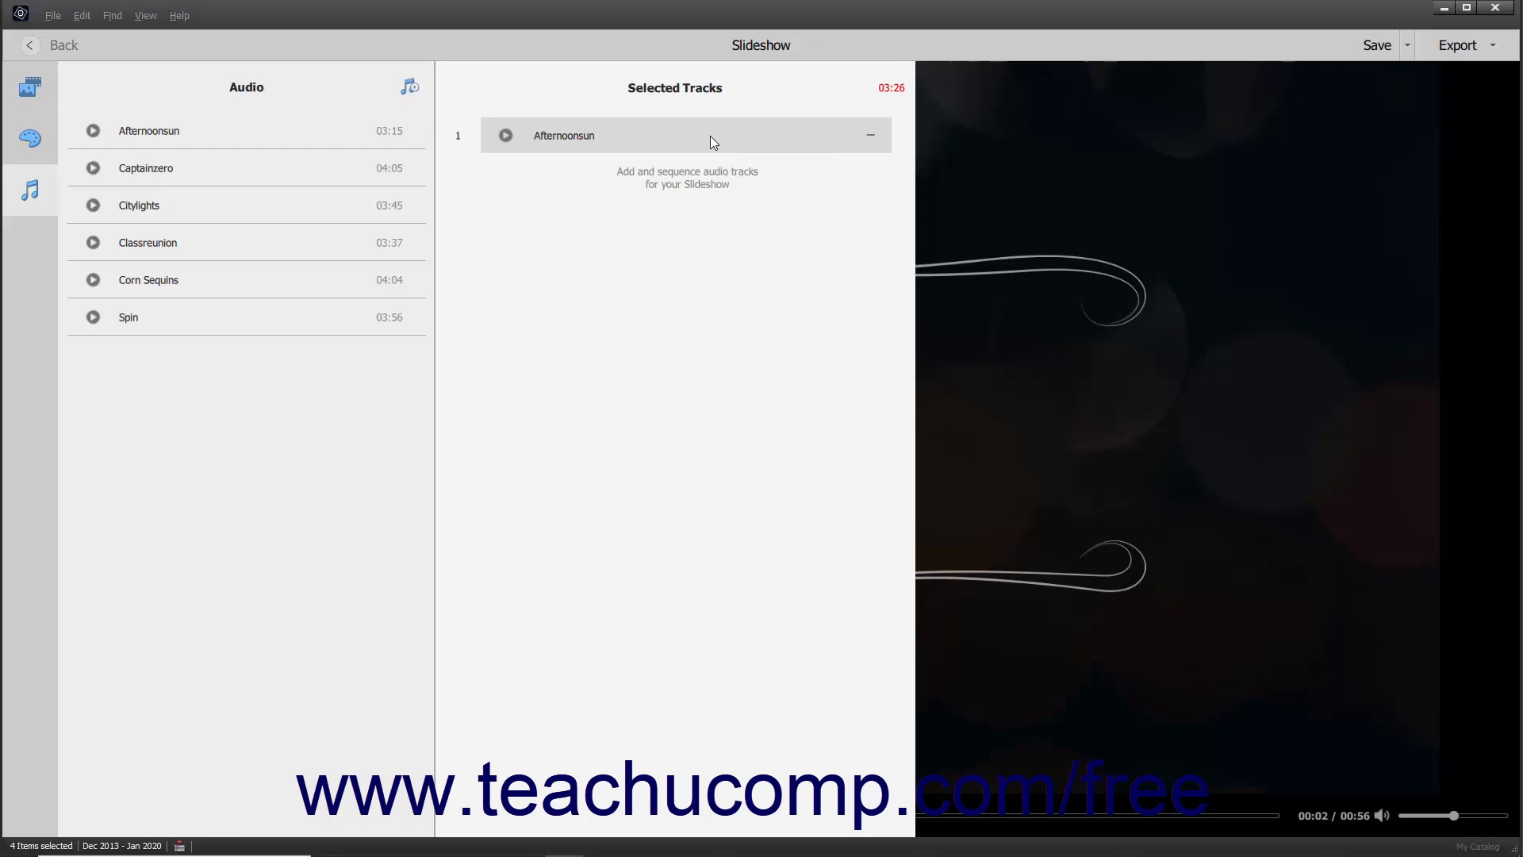
pyautogui.click(412, 87)
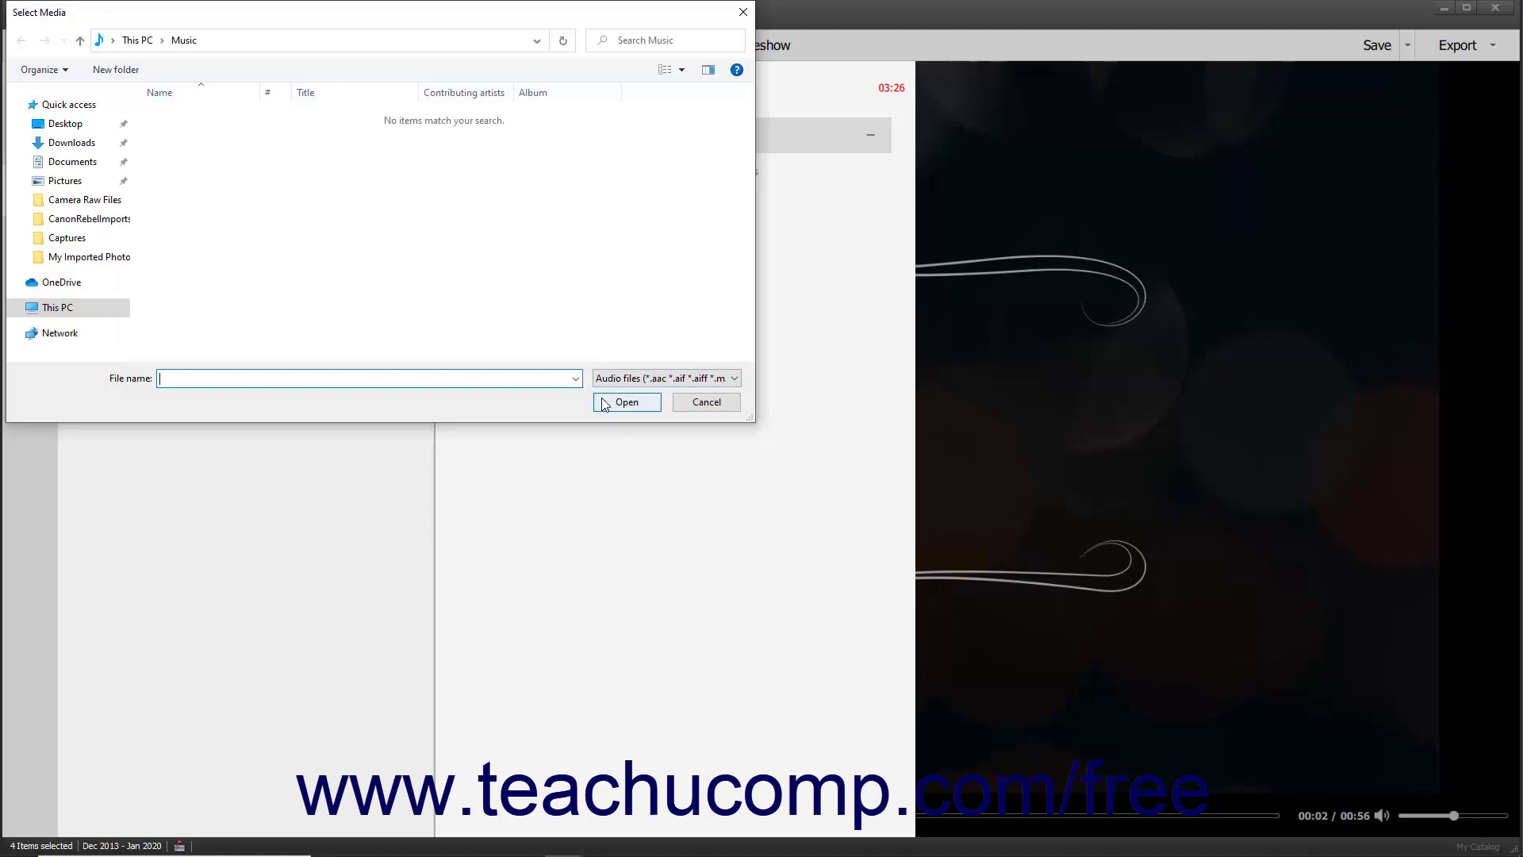
pyautogui.click(687, 406)
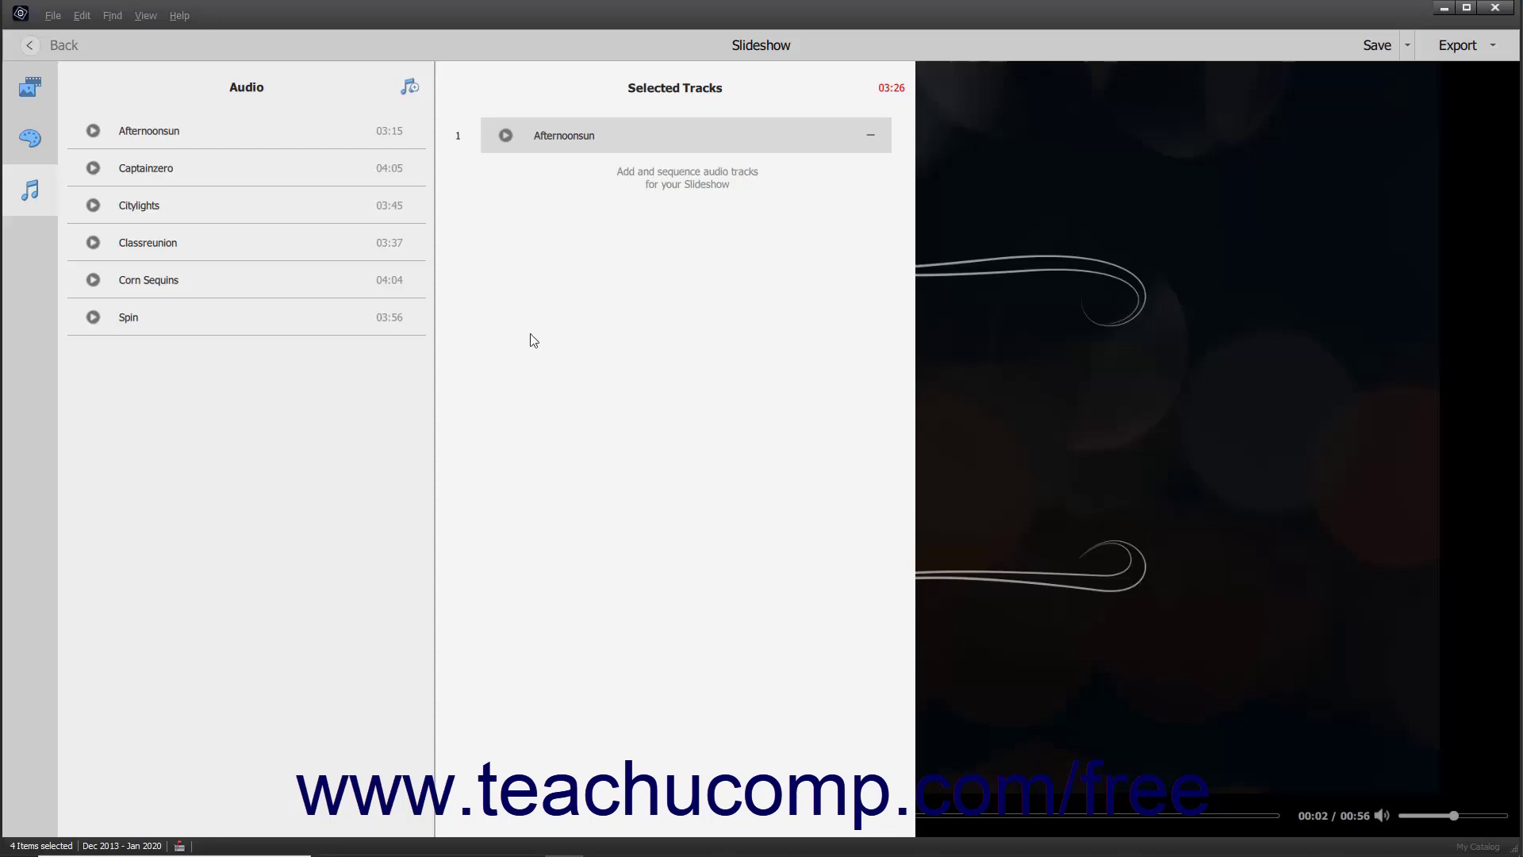
# Close the Audio panel and play the preview, pausing at 00:10 on the Outside title slide.
pyautogui.click(30, 190)
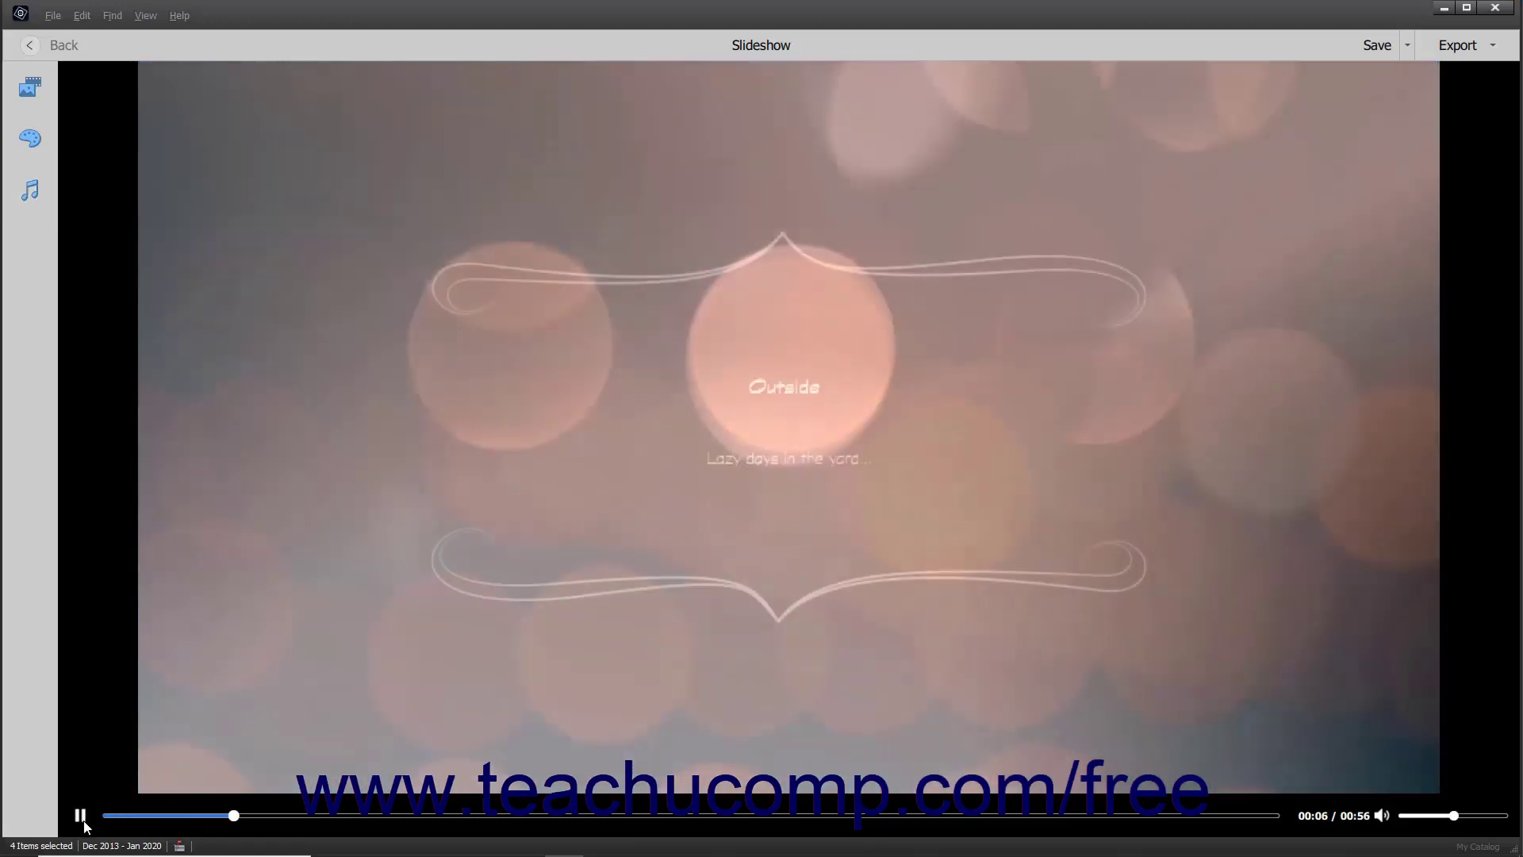
pyautogui.click(84, 821)
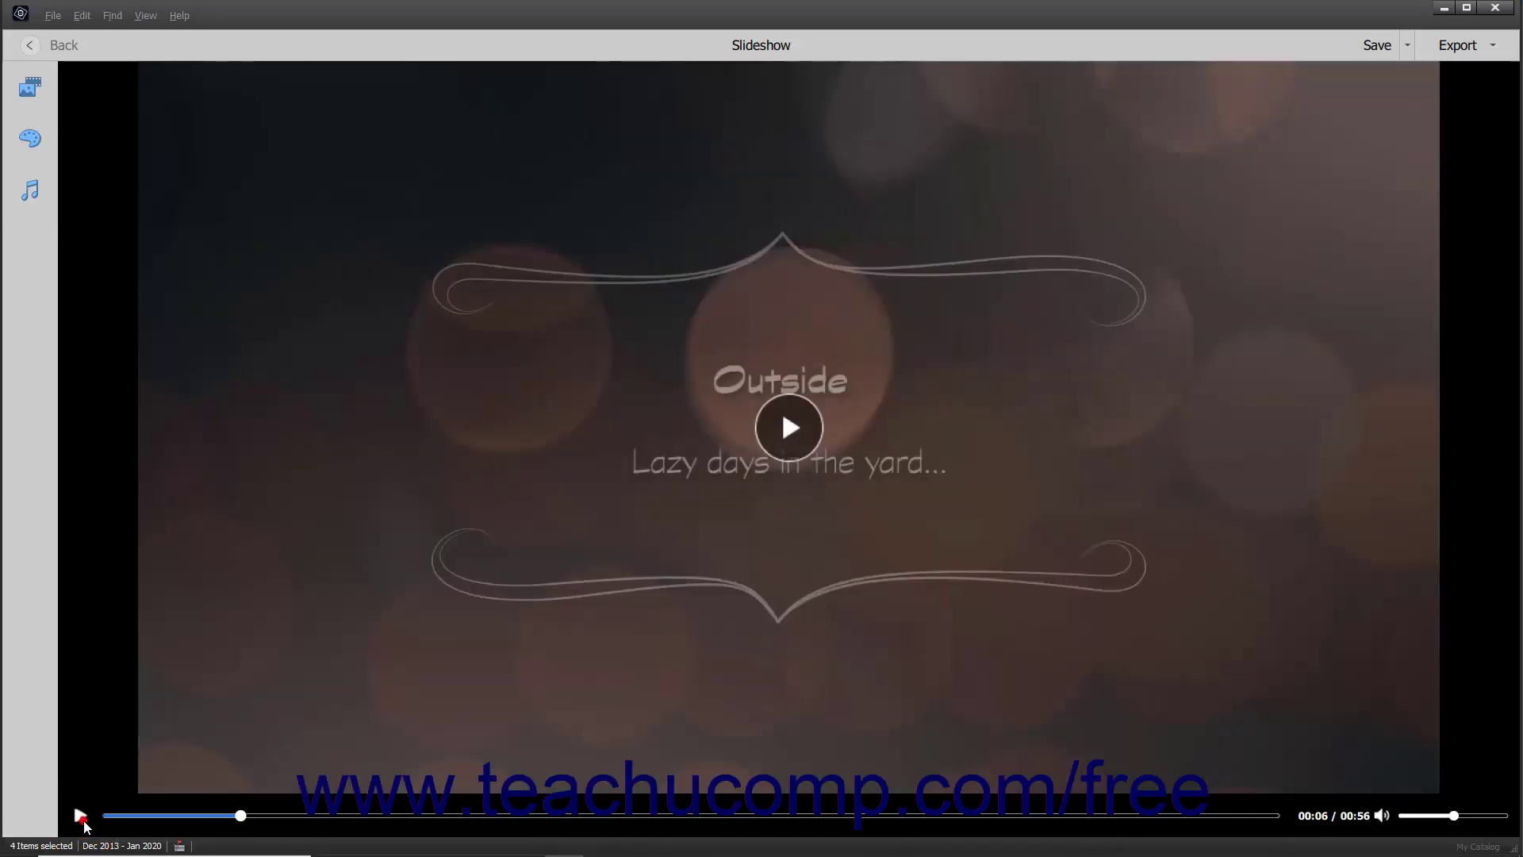
pyautogui.click(84, 820)
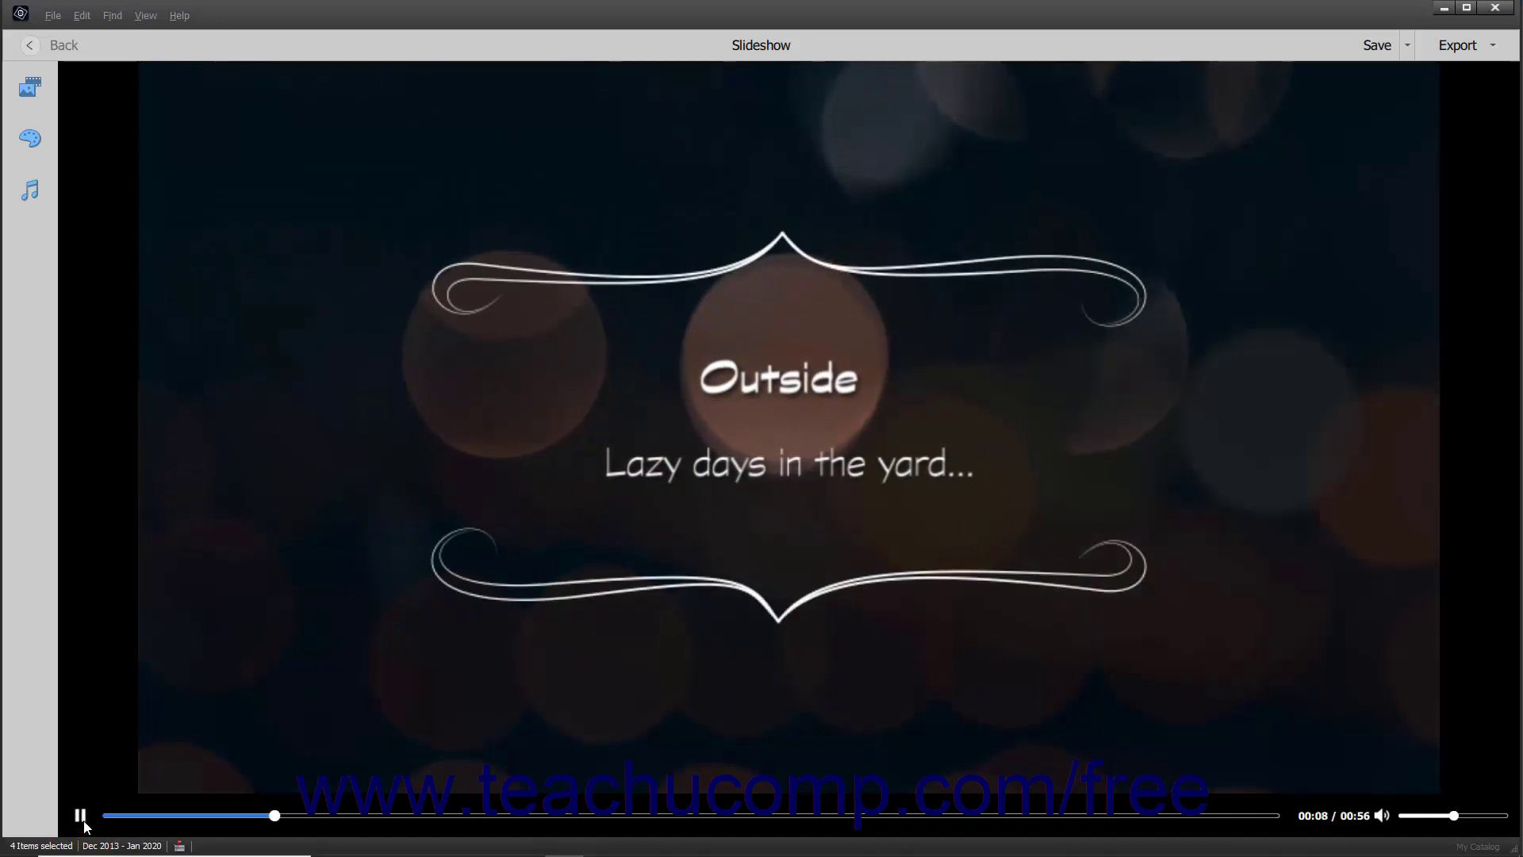
pyautogui.click(80, 815)
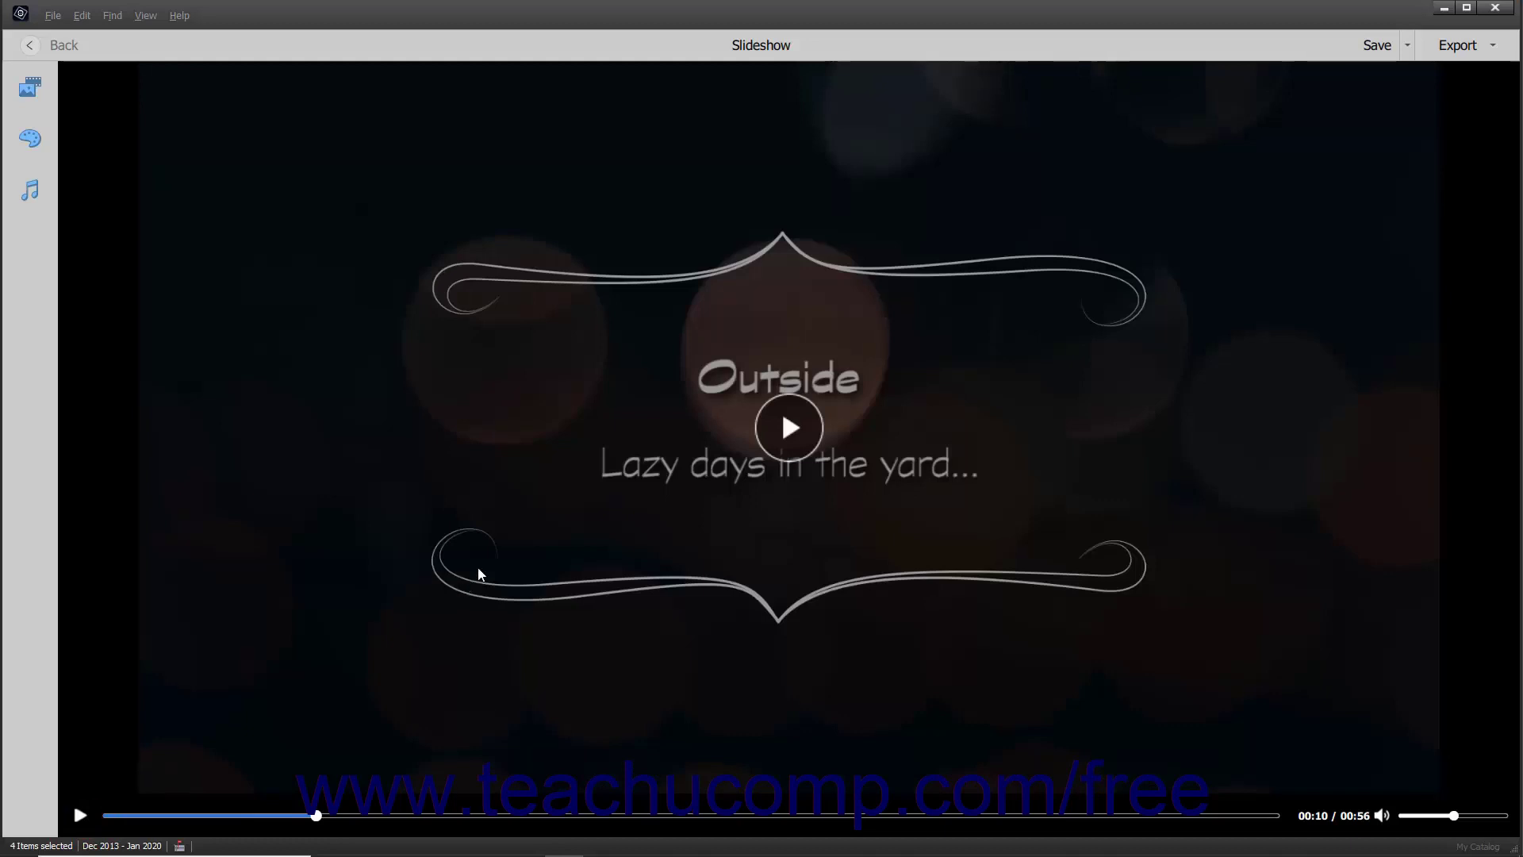
# Save the slideshow, then choose Save As to get the name prompt proposing Untitled Slideshow.
pyautogui.click(1380, 46)
pyautogui.click(1409, 48)
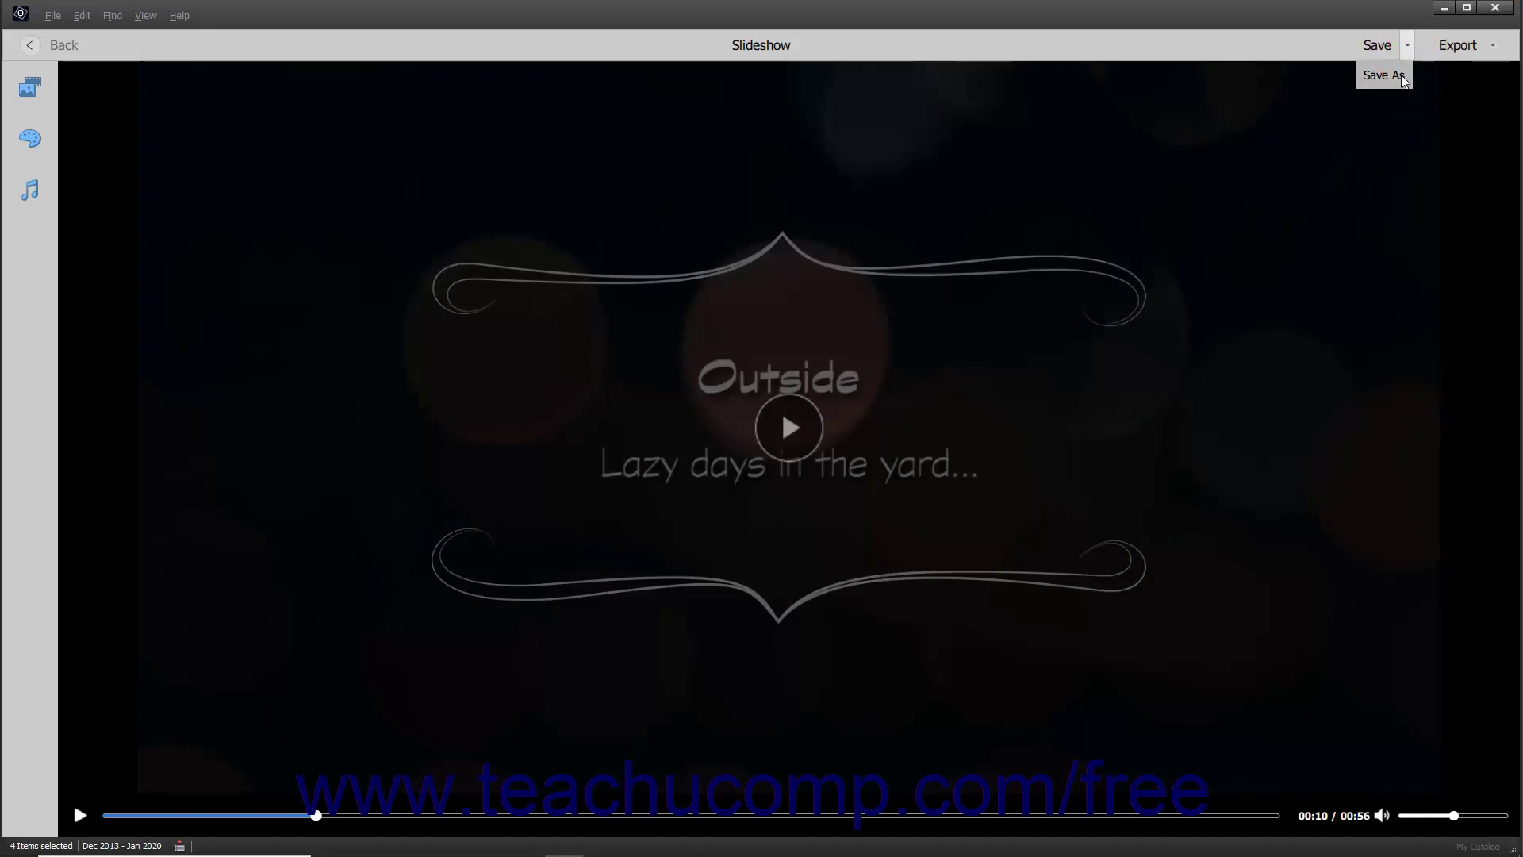
pyautogui.click(1395, 76)
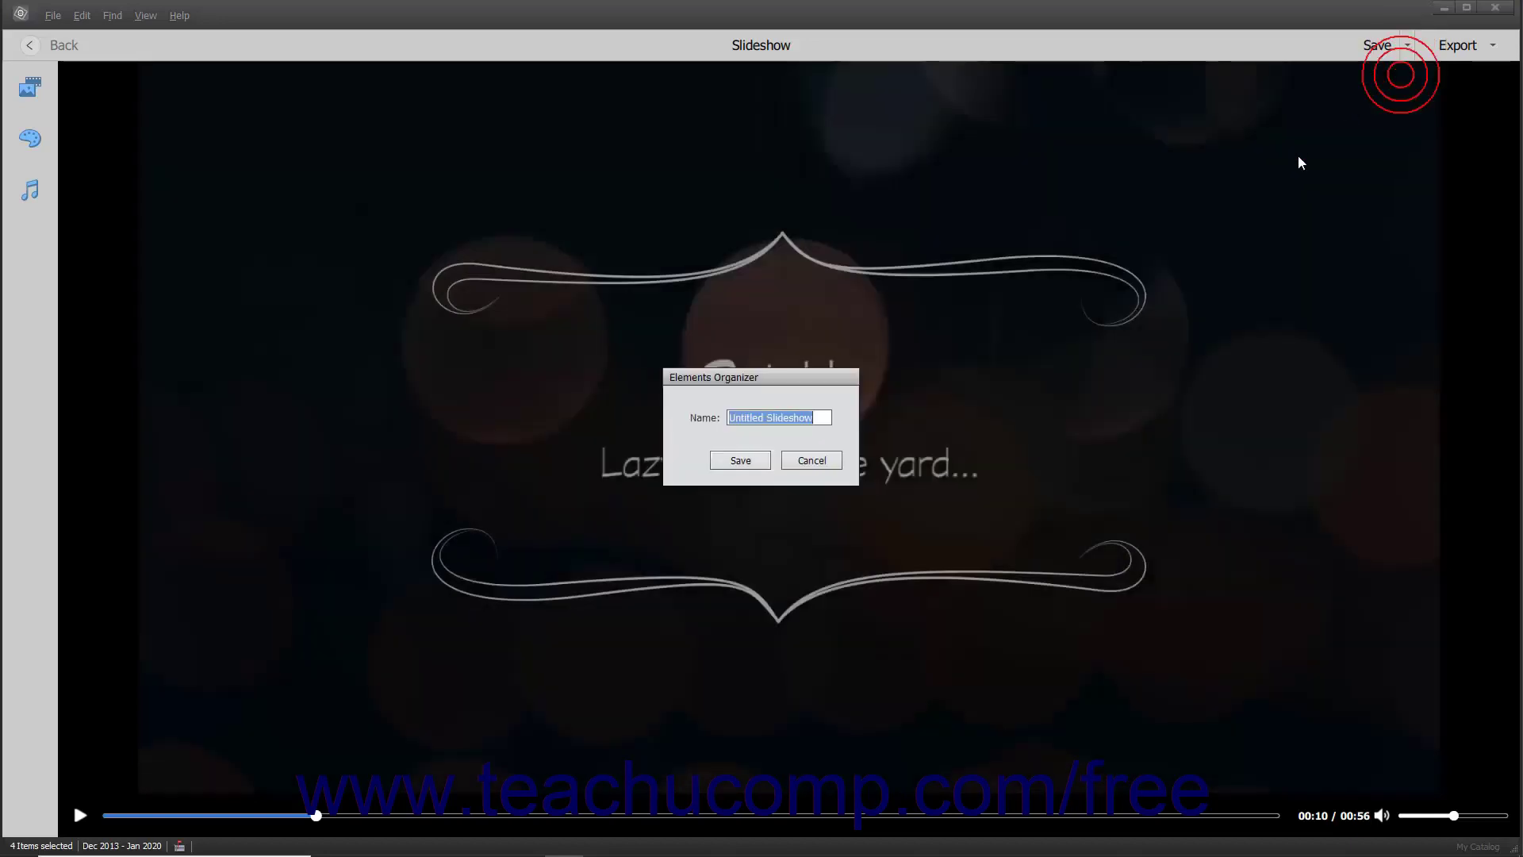